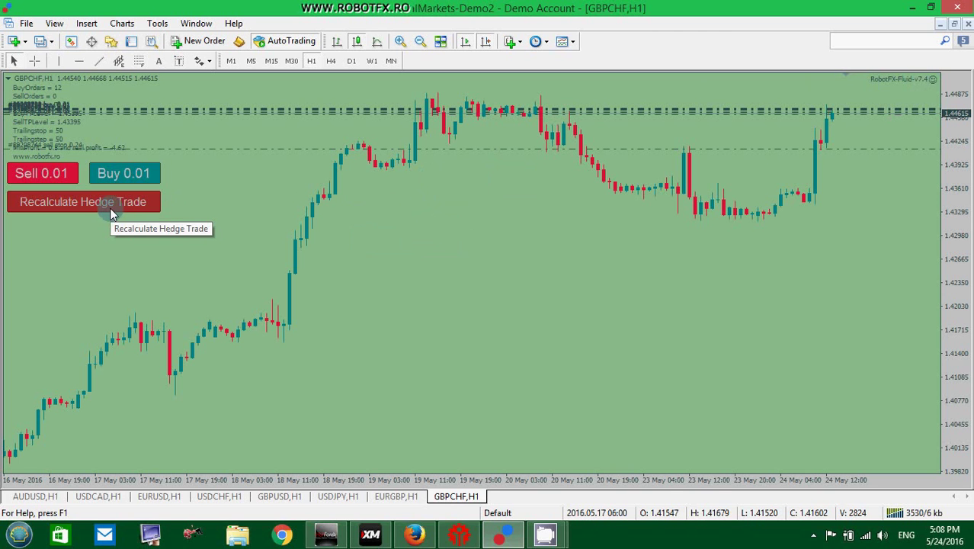
Show the open GBPCHF trades and open a buy order's window, then cancel it without trading
click(131, 41)
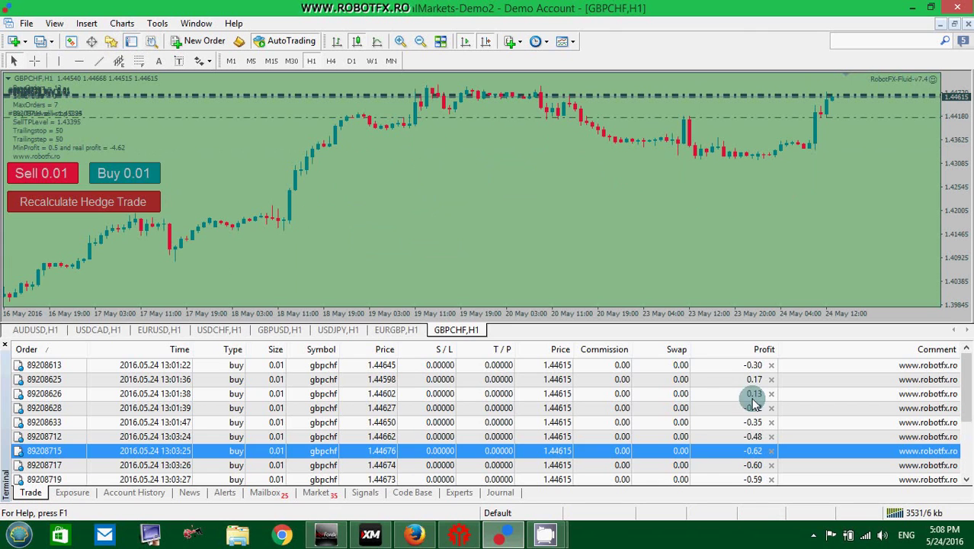
click(771, 366)
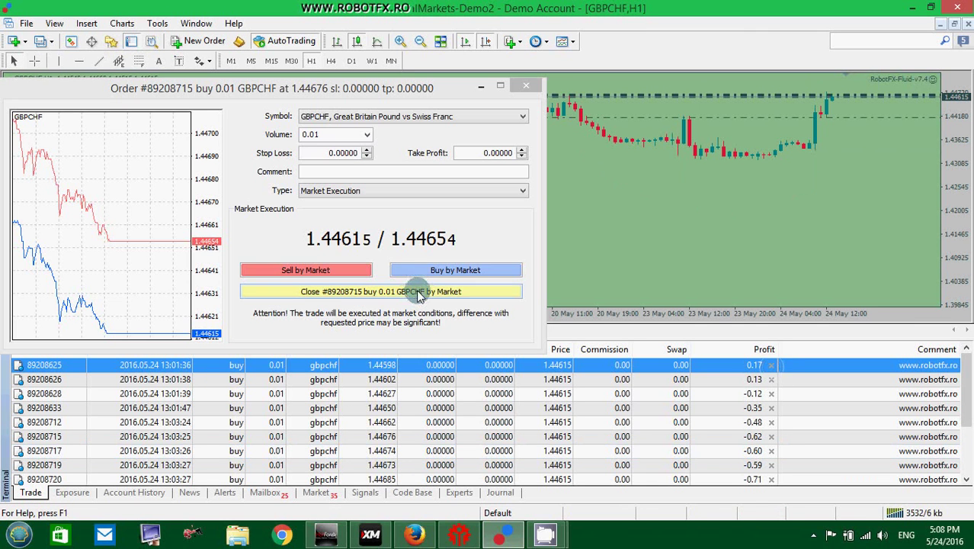
click(526, 85)
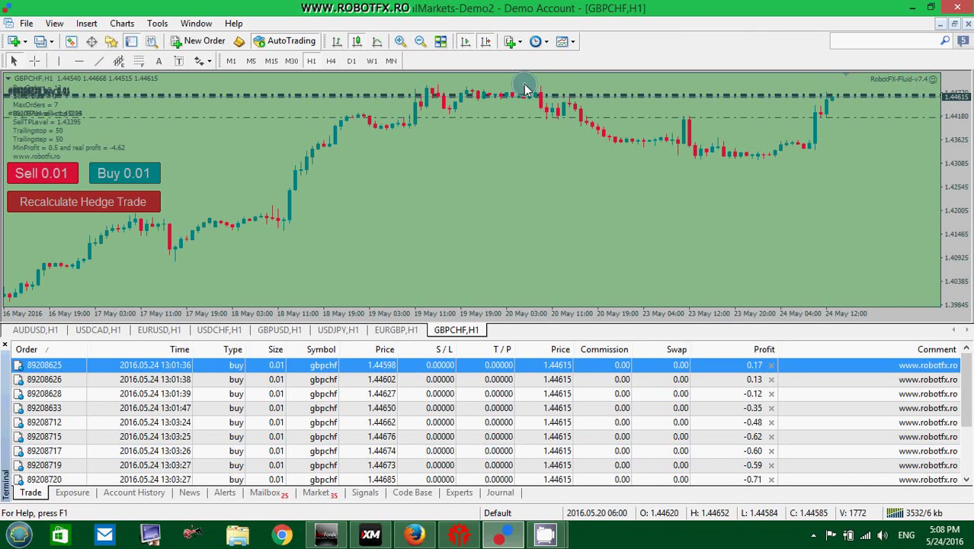
Close every open GBPCHF buy trade, delete the pending sell stop and hide the trade list
click(770, 366)
click(772, 366)
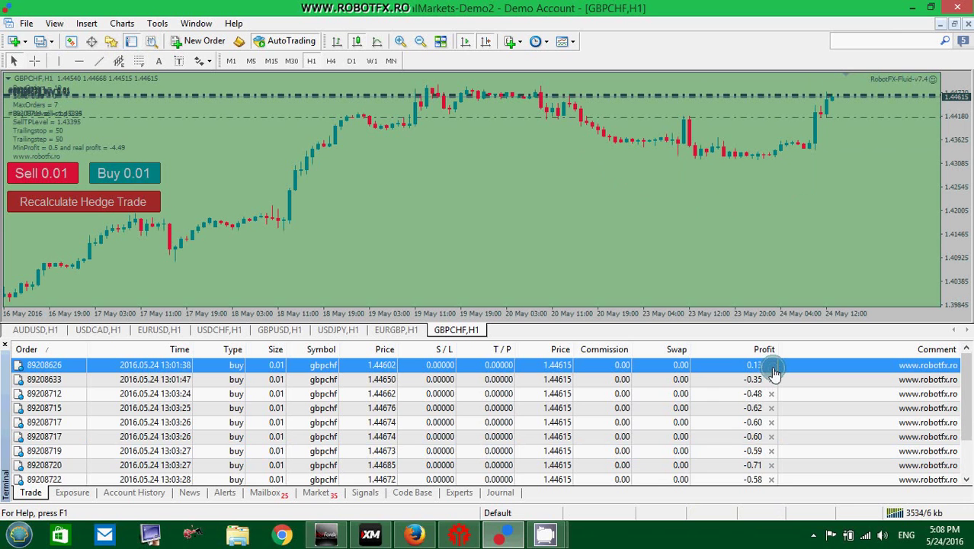
click(772, 366)
click(772, 366)
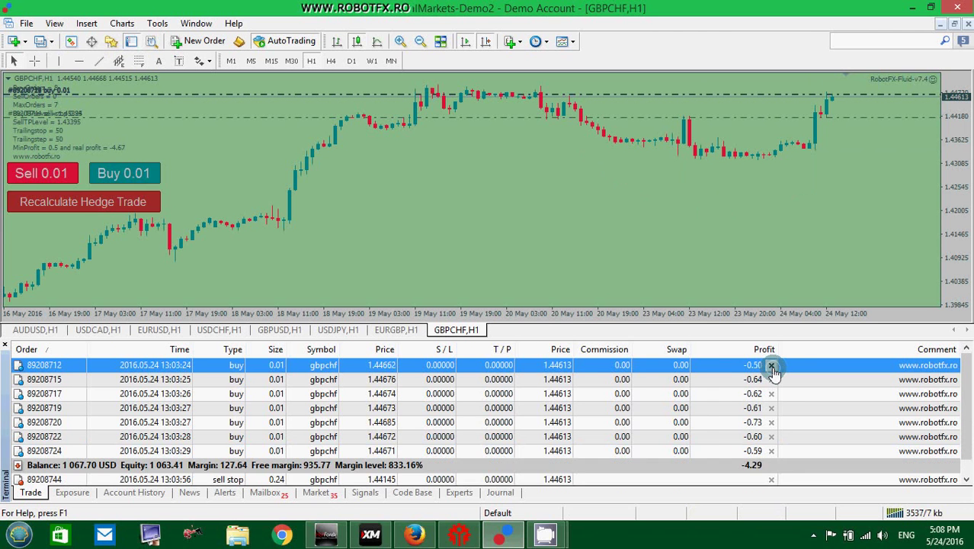
click(772, 366)
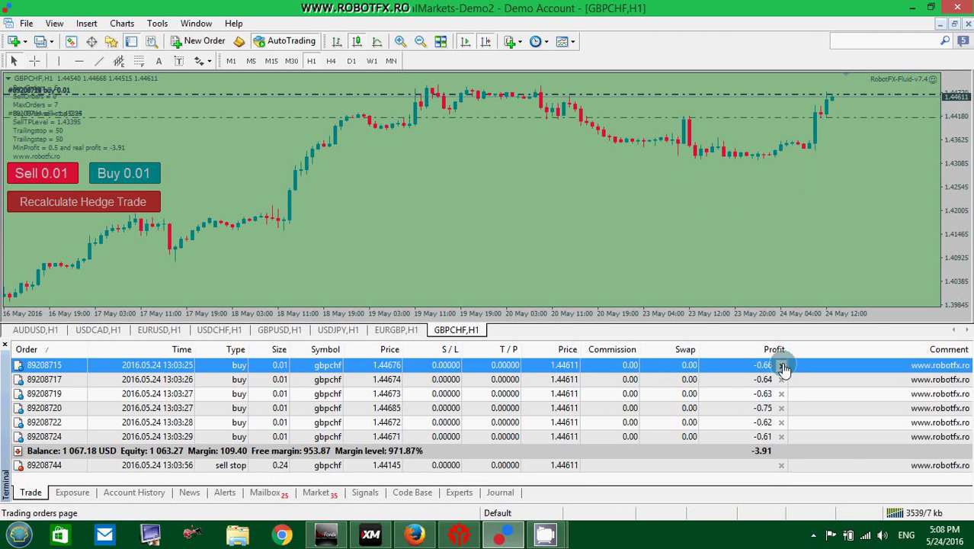
click(782, 366)
click(782, 366)
click(782, 366)
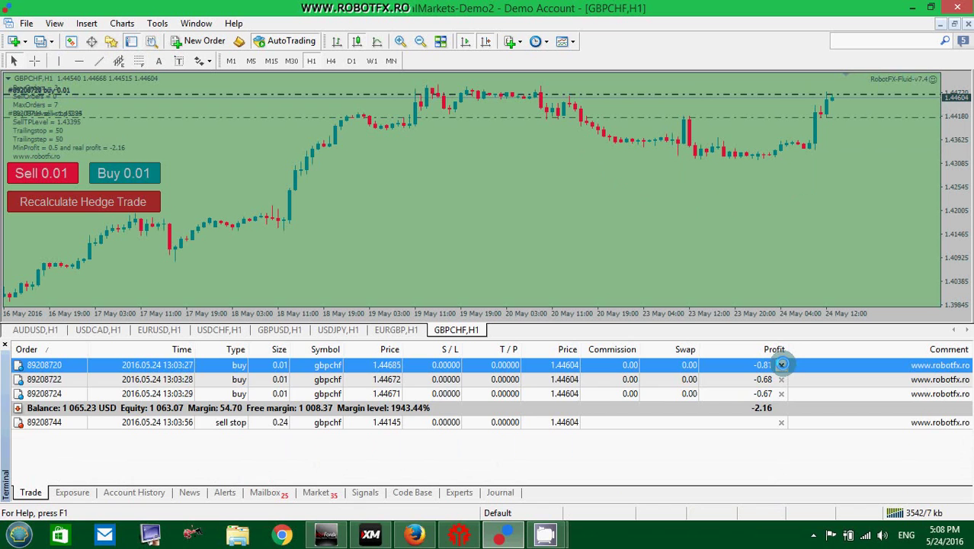
click(782, 366)
click(782, 366)
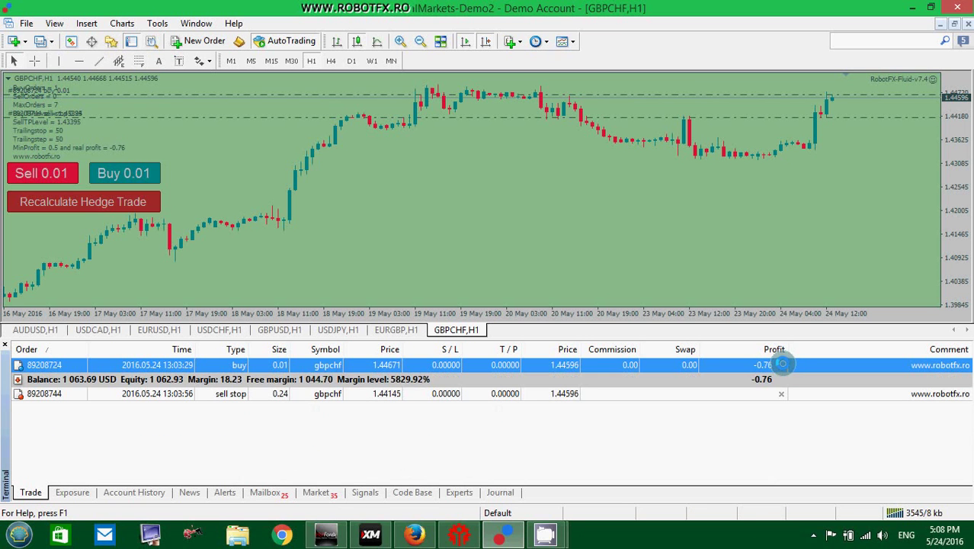
click(782, 381)
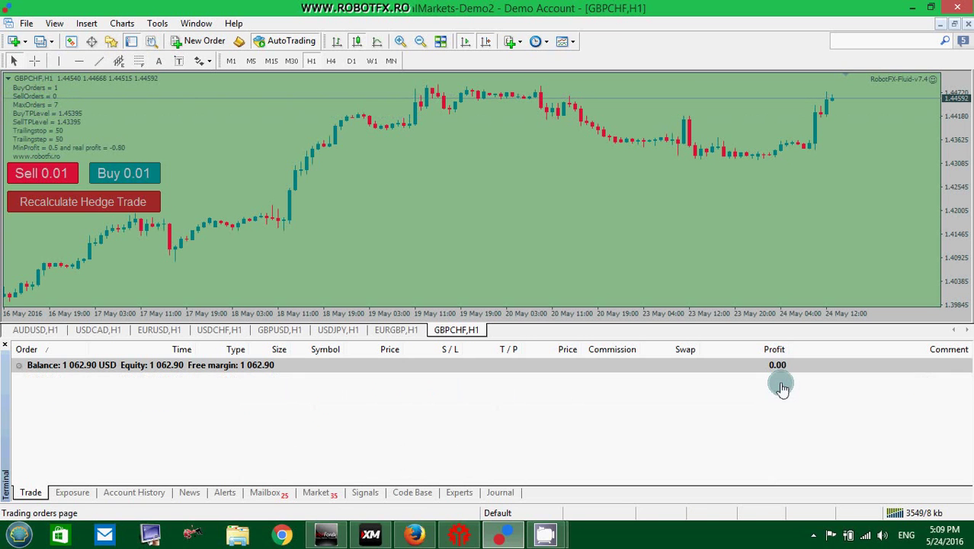
click(6, 345)
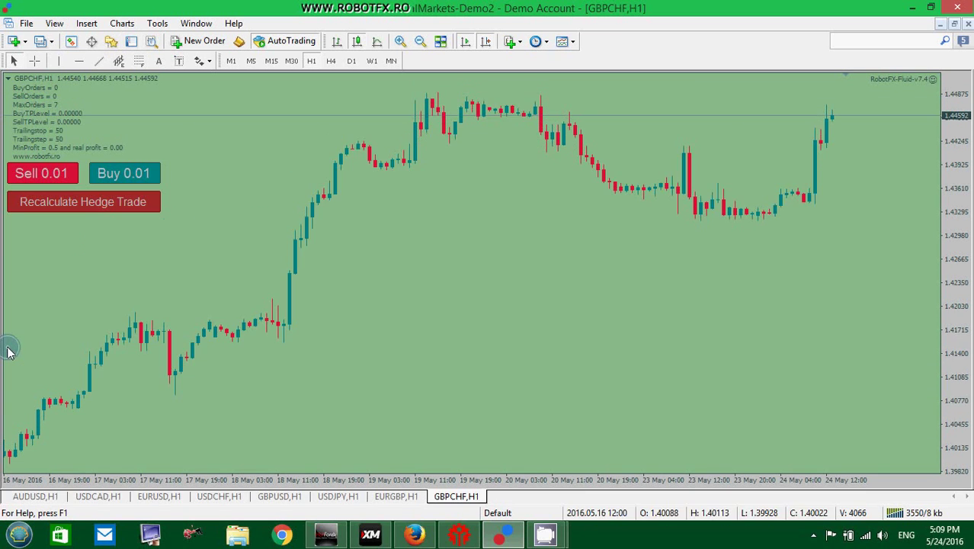
Switch GBPCHF to M15, recalculate the hedge order and dismiss the alert
click(272, 61)
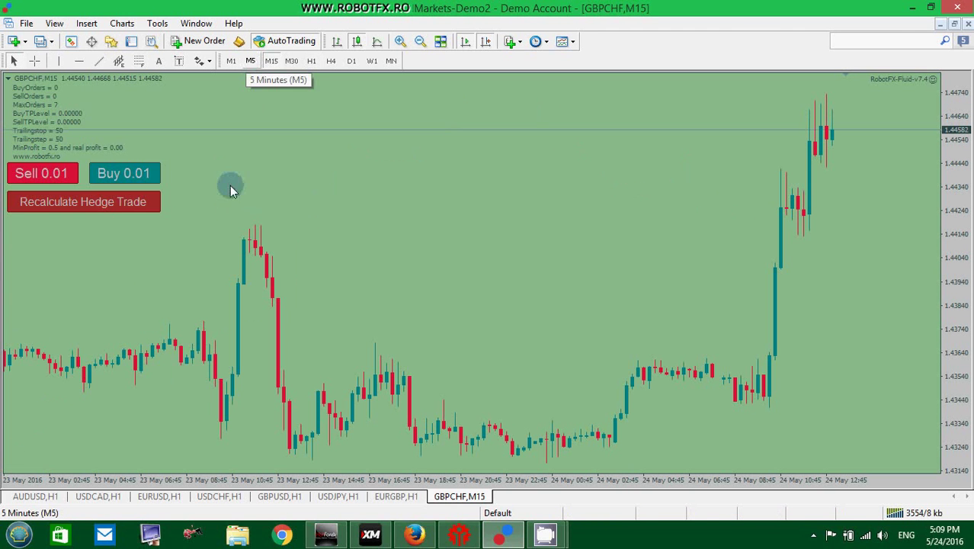
right_click(284, 155)
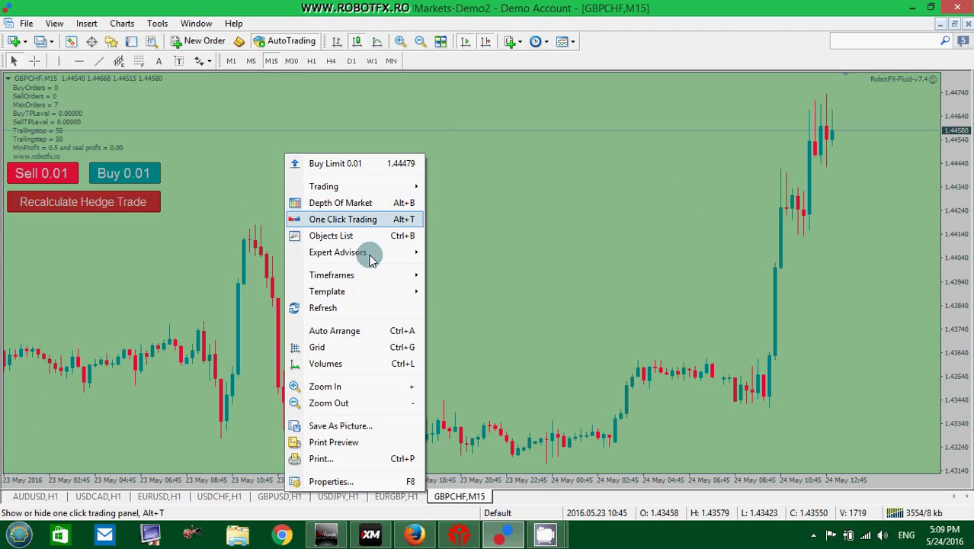
mouse_move(372, 254)
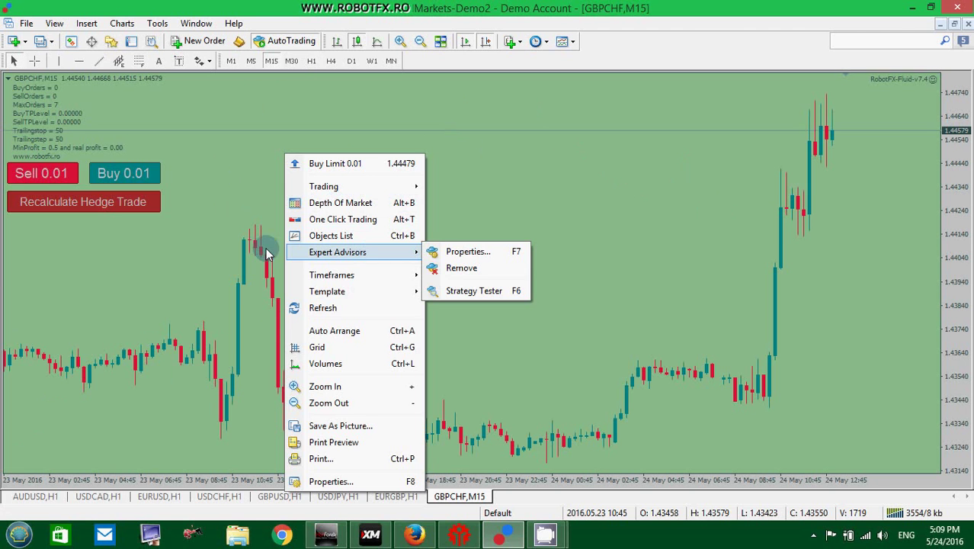
click(95, 252)
click(99, 203)
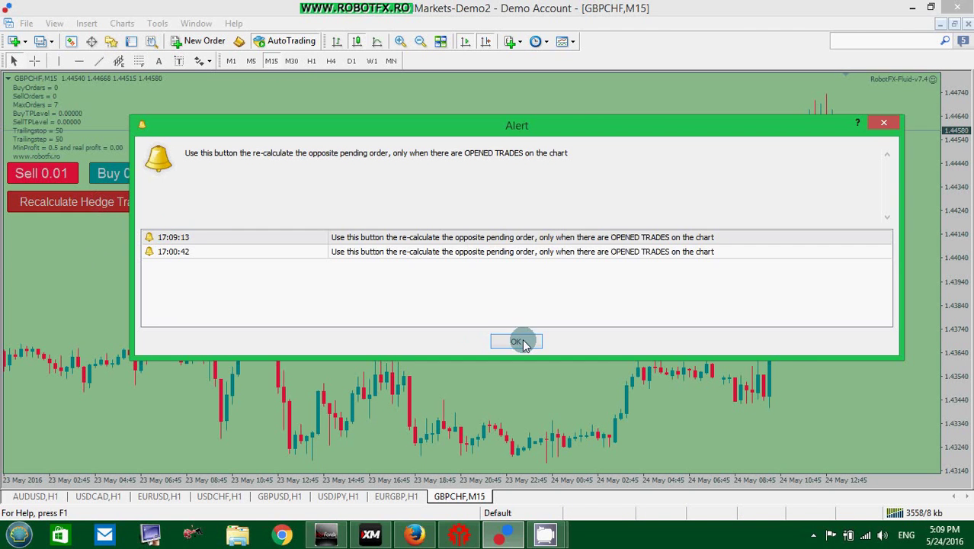
click(523, 344)
Open the Fluid EA's input settings and inspect the AllowHedge and ShowButtons values
right_click(224, 168)
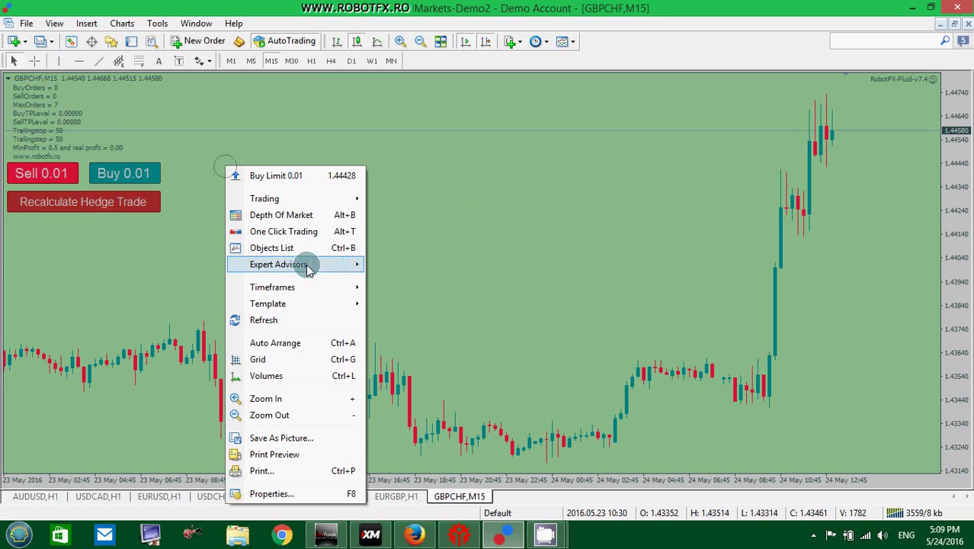
mouse_move(309, 264)
click(404, 267)
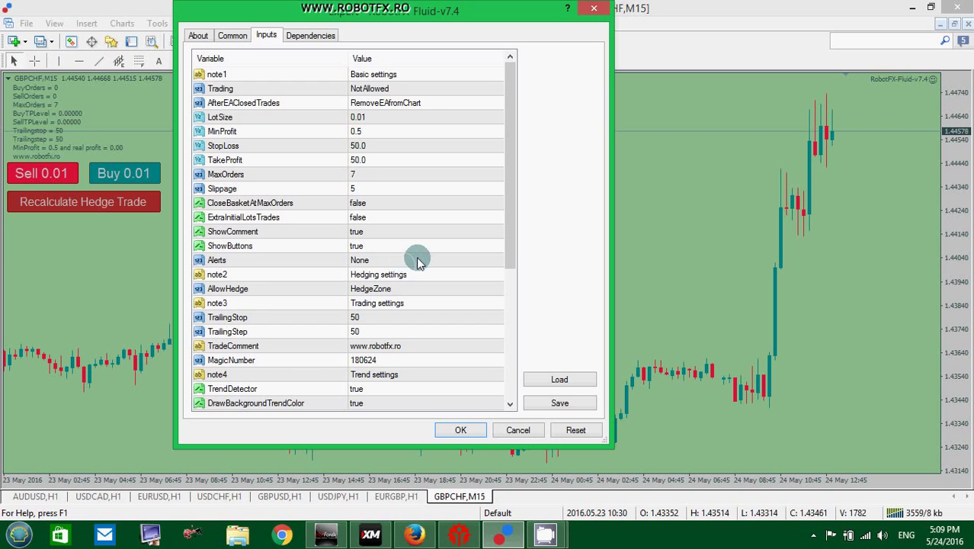
click(396, 293)
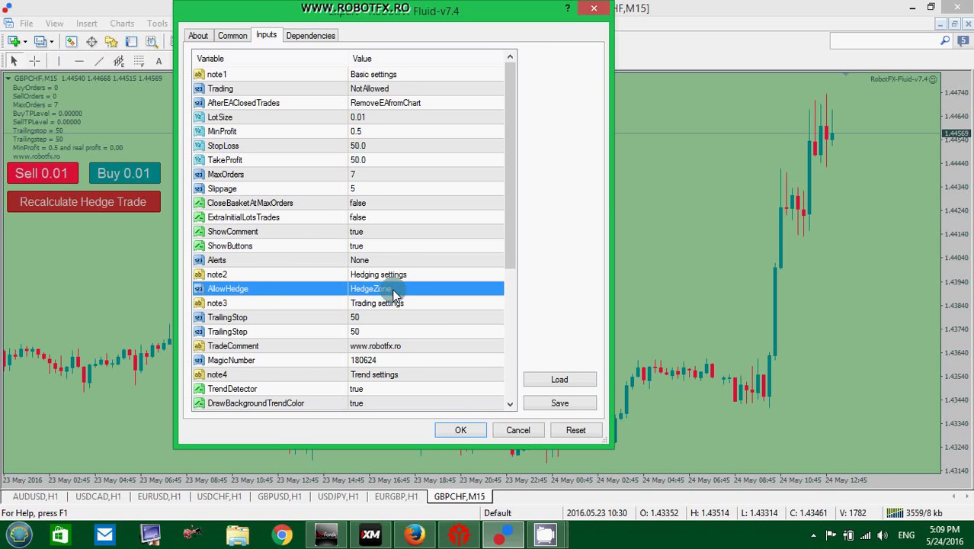
click(287, 250)
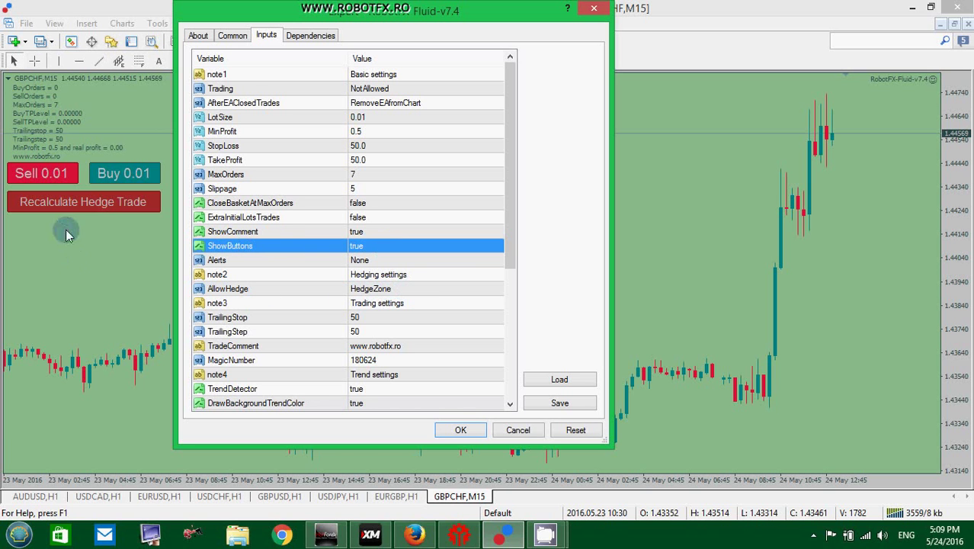
Close the EA settings unchanged, recalculate the hedge trade and open a 0.01-lot buy
click(460, 430)
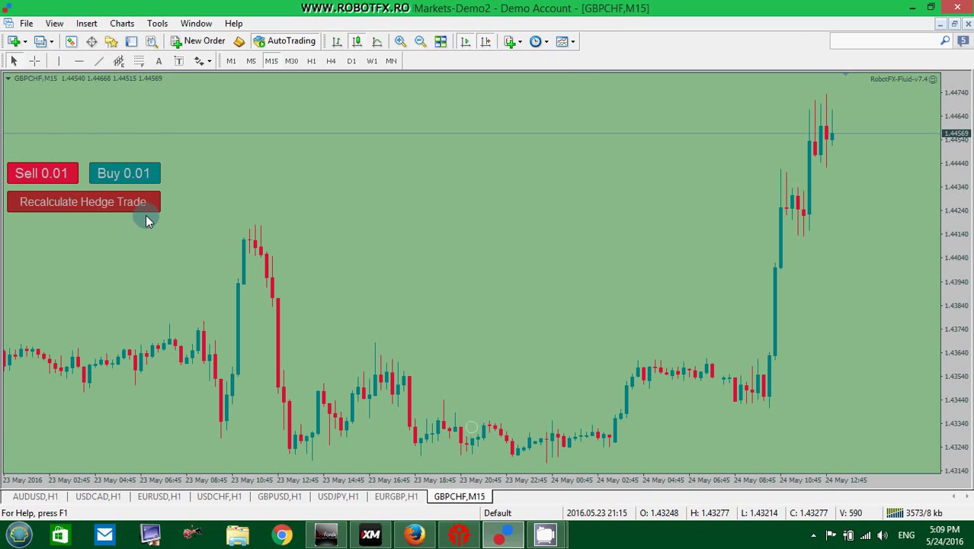
click(128, 206)
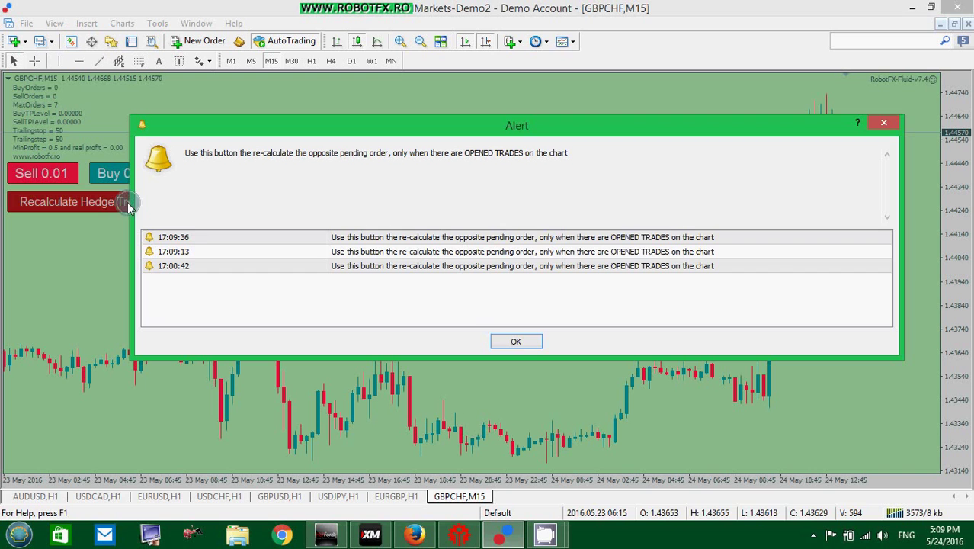
click(526, 341)
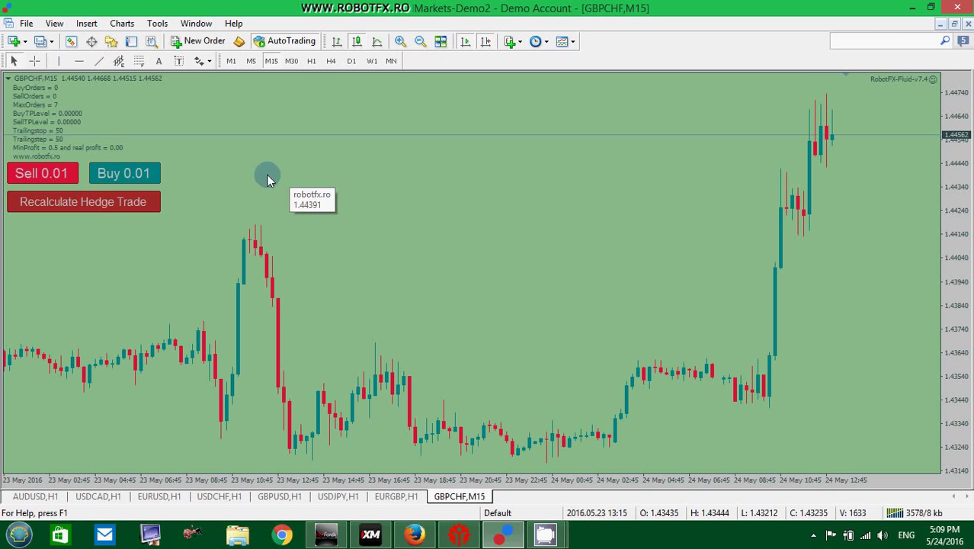
click(123, 174)
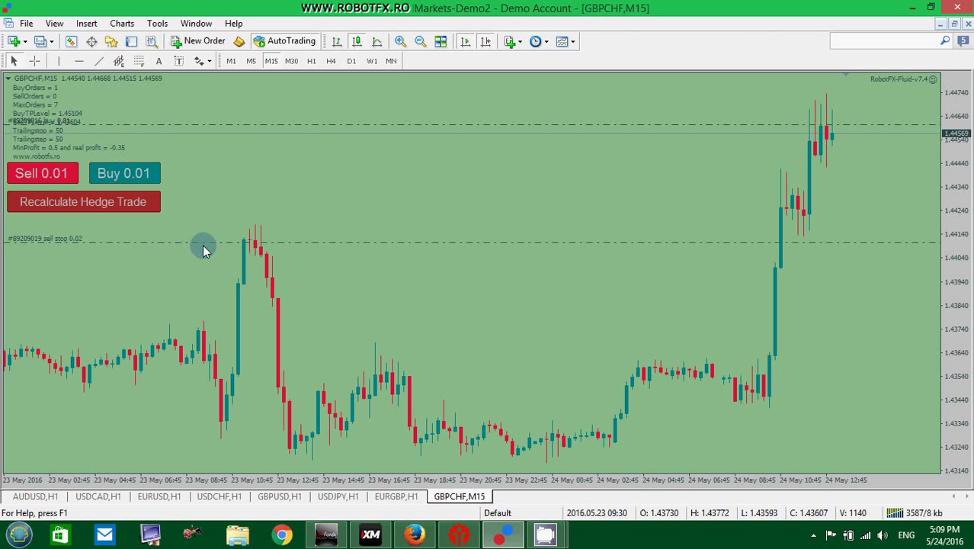
Measure a price distance on the GBPCHF chart with the crosshair
middle_click(373, 140)
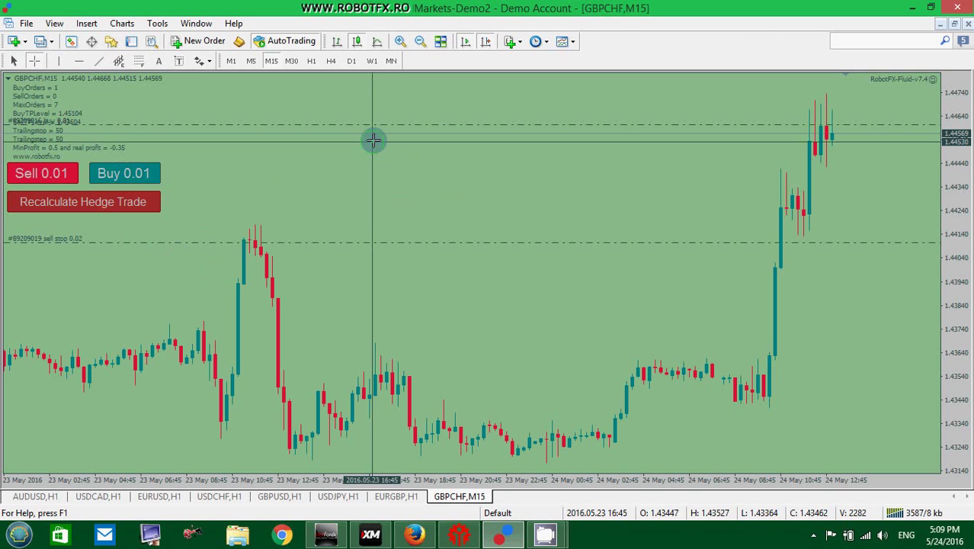
click(426, 126)
drag(389, 227, 387, 242)
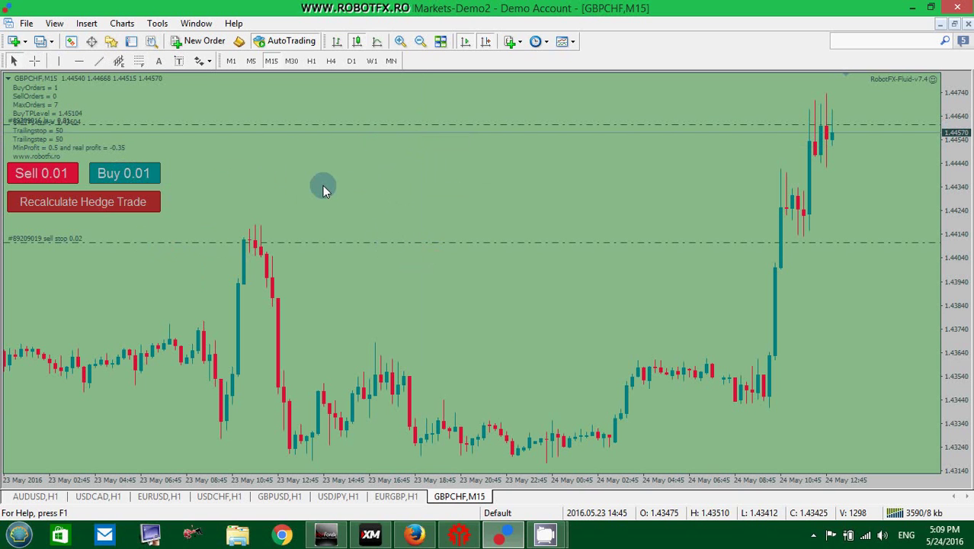
Add more 0.01-lot buy trades and measure the distance down from the current price
click(142, 174)
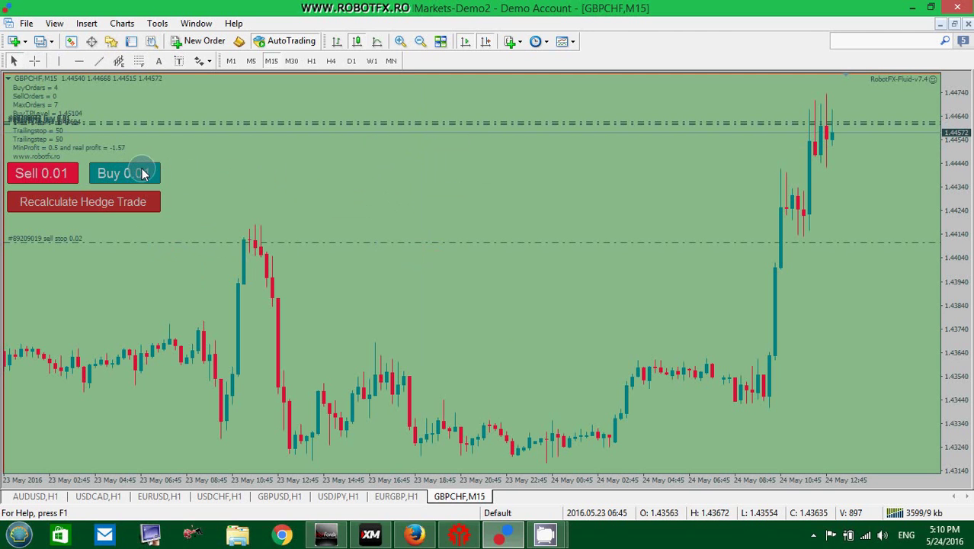
click(142, 174)
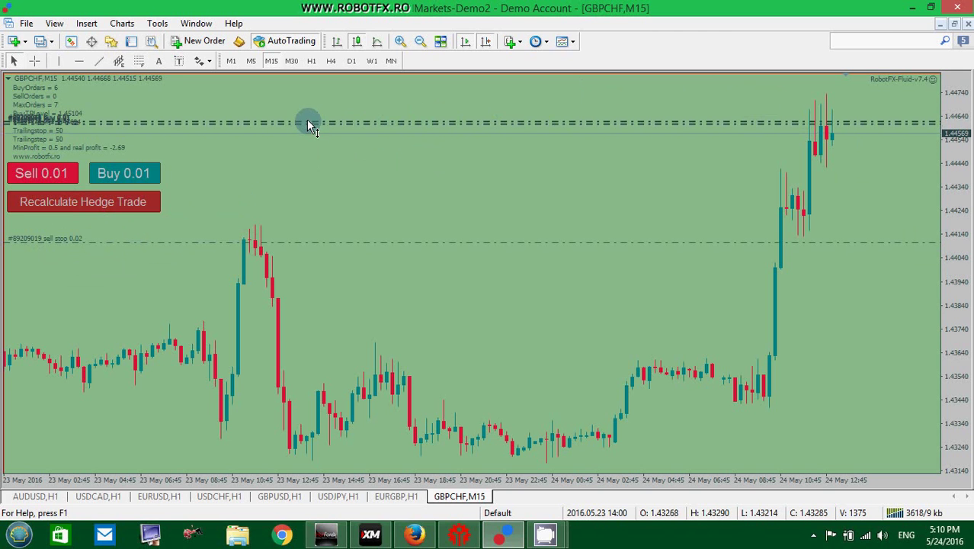
middle_click(521, 119)
drag(753, 125, 808, 307)
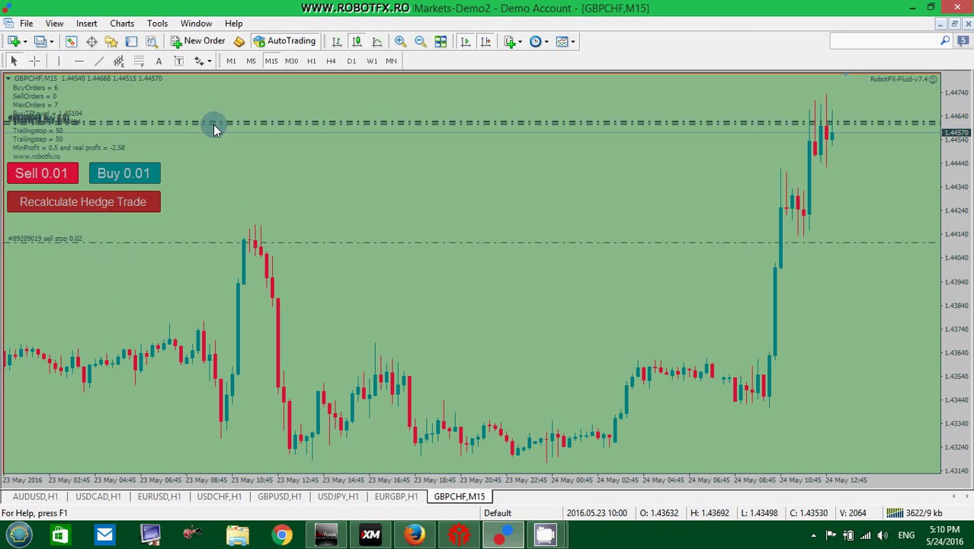
Review an open buy order in the trade list, then hide the list
click(130, 41)
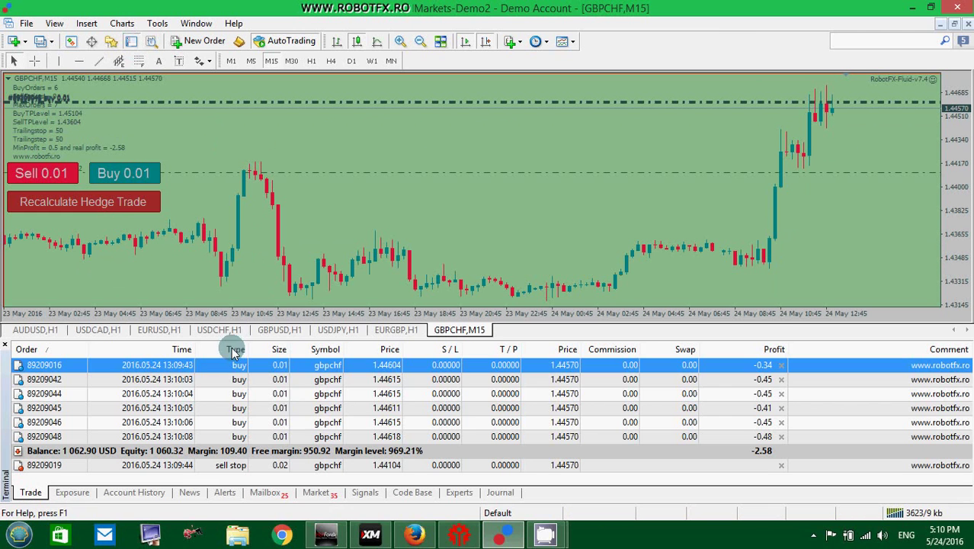
click(290, 393)
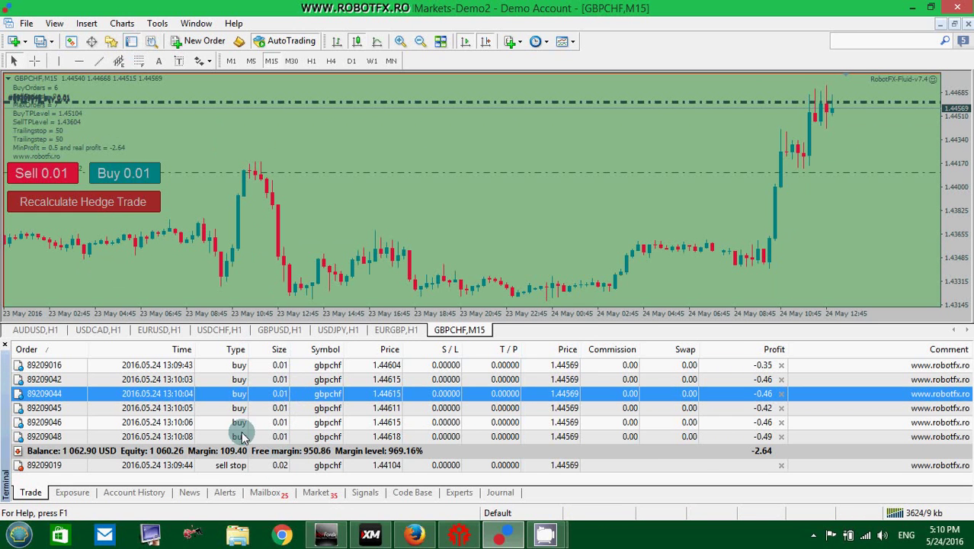
click(5, 347)
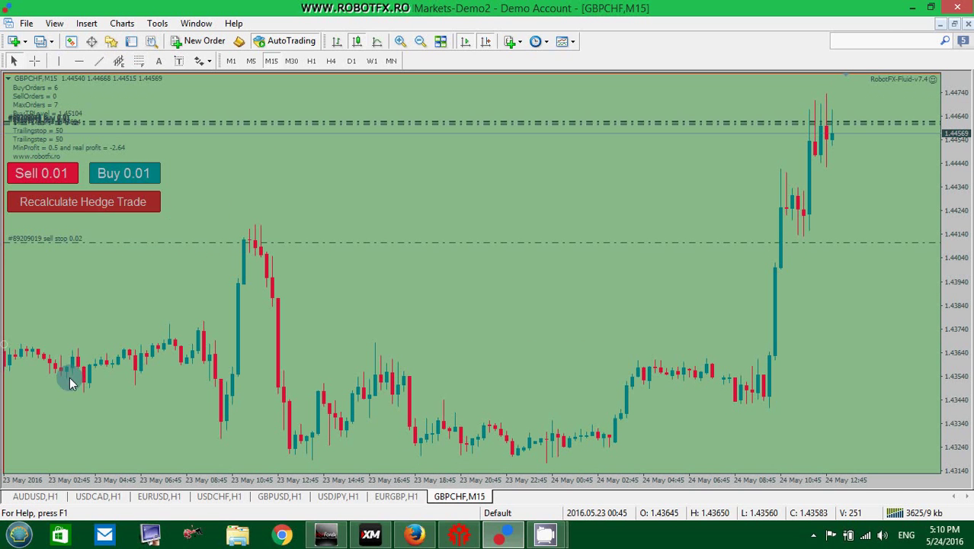
Recalculate the hedge trade, refresh the chart and toggle M30 back to M15
click(113, 204)
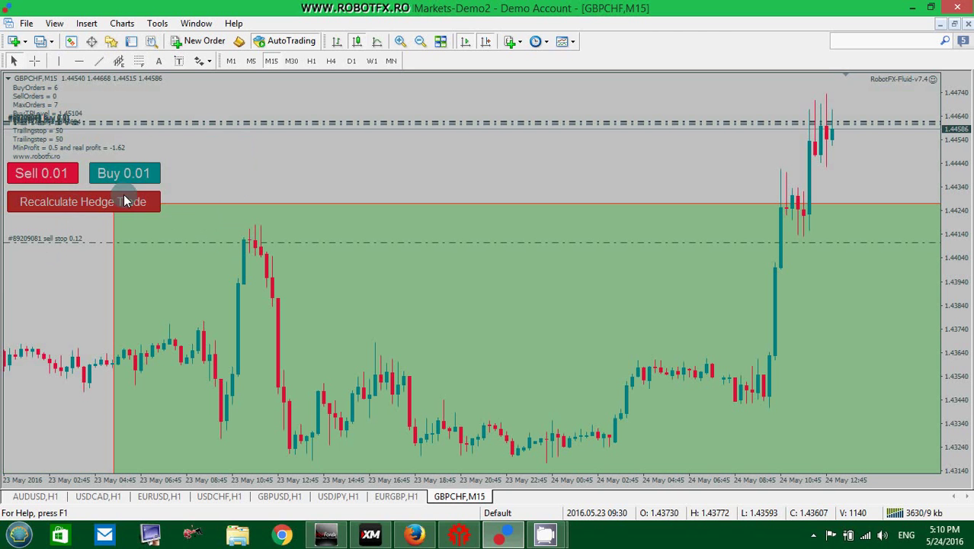
right_click(77, 251)
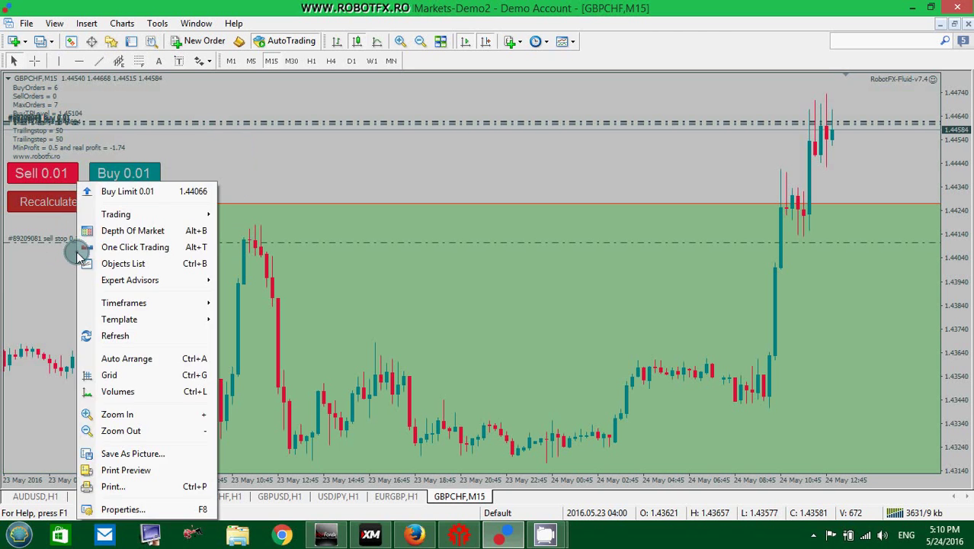
click(130, 341)
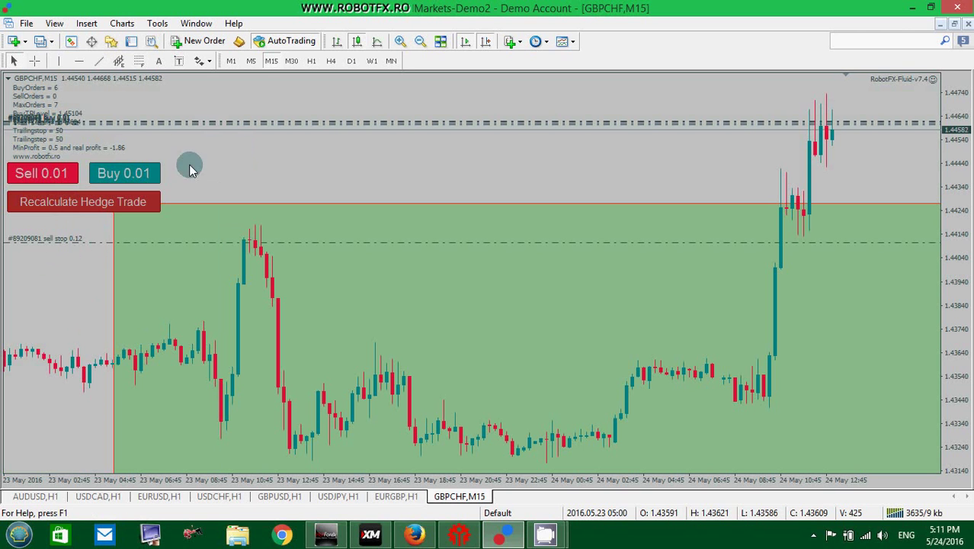
click(290, 61)
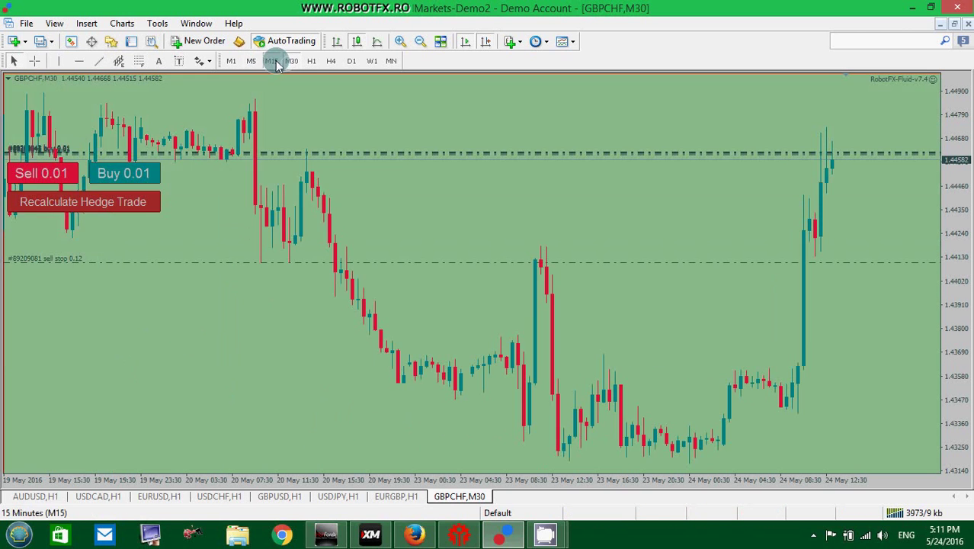
click(273, 61)
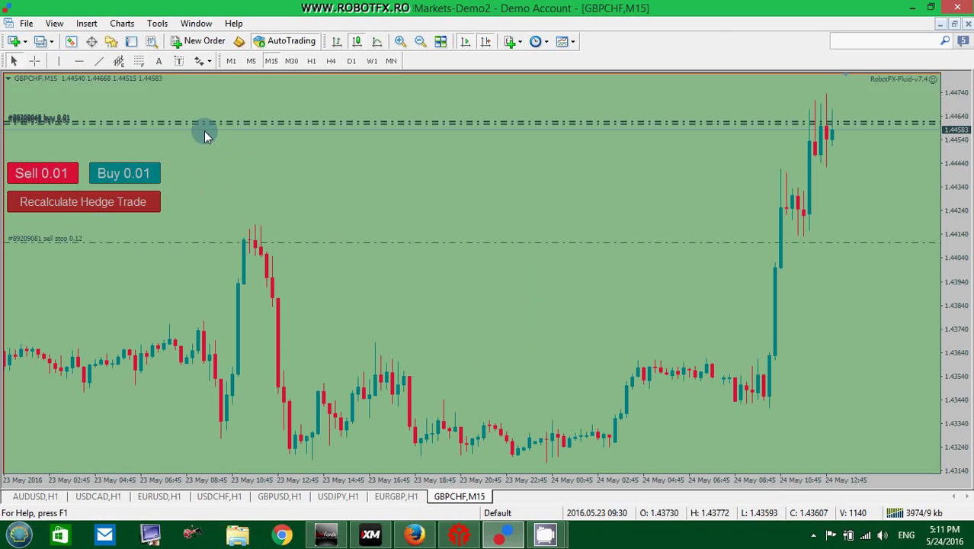
click(132, 43)
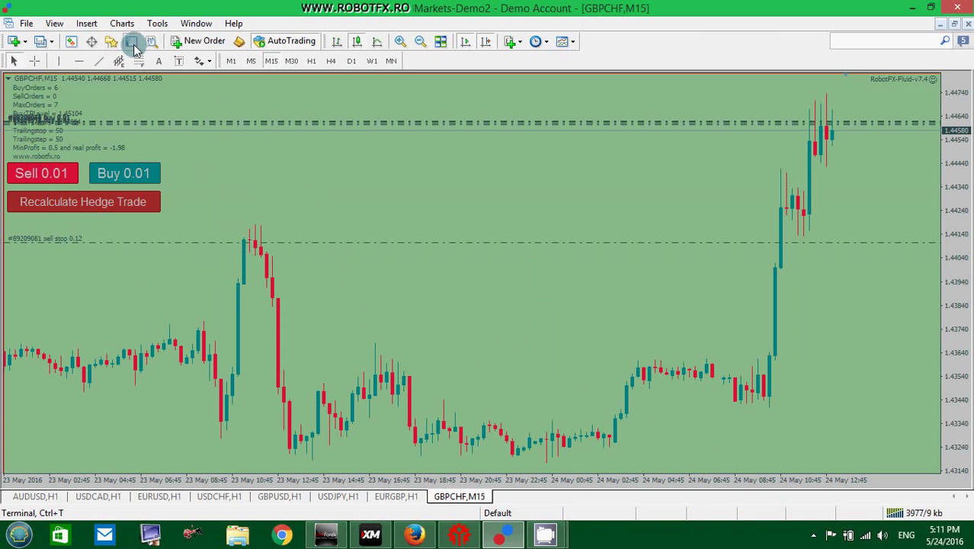
middle_click(816, 102)
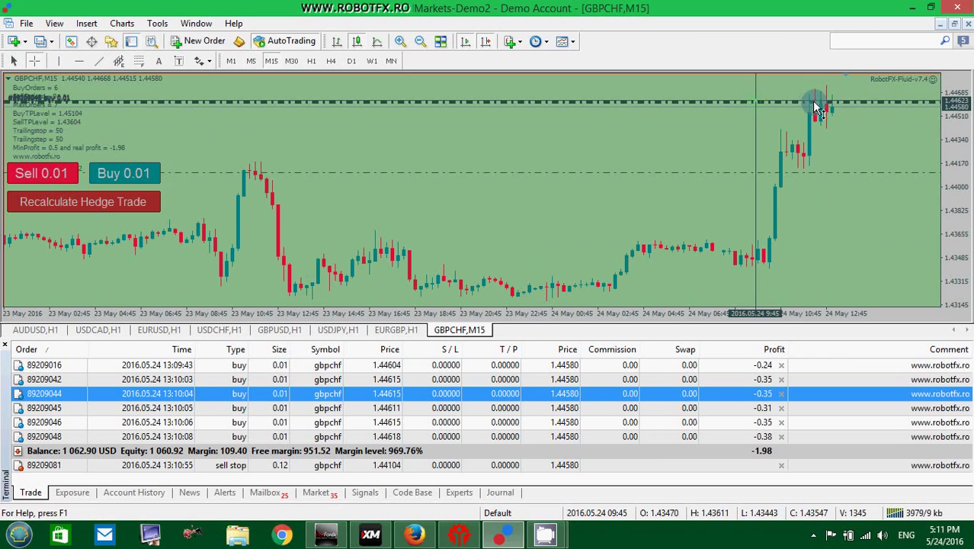
drag(816, 102, 830, 263)
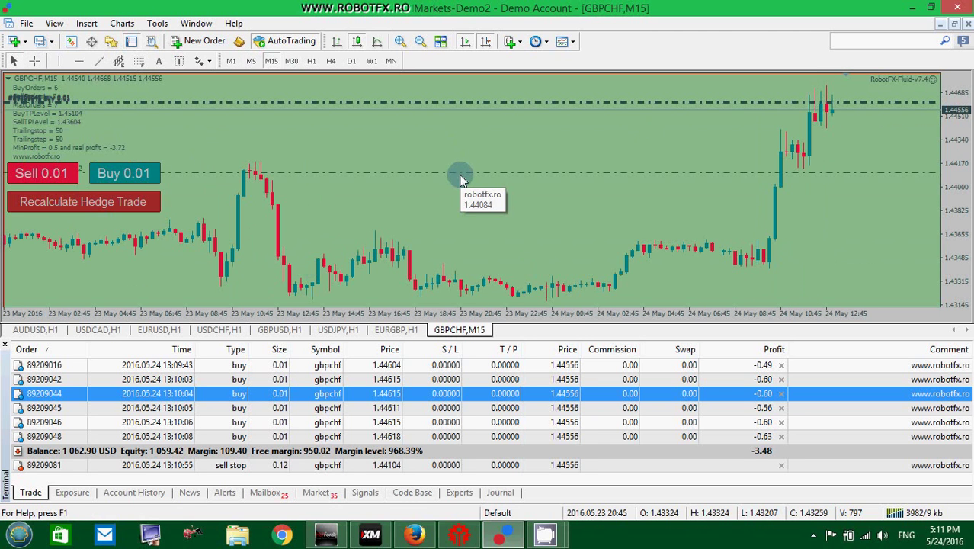
click(261, 466)
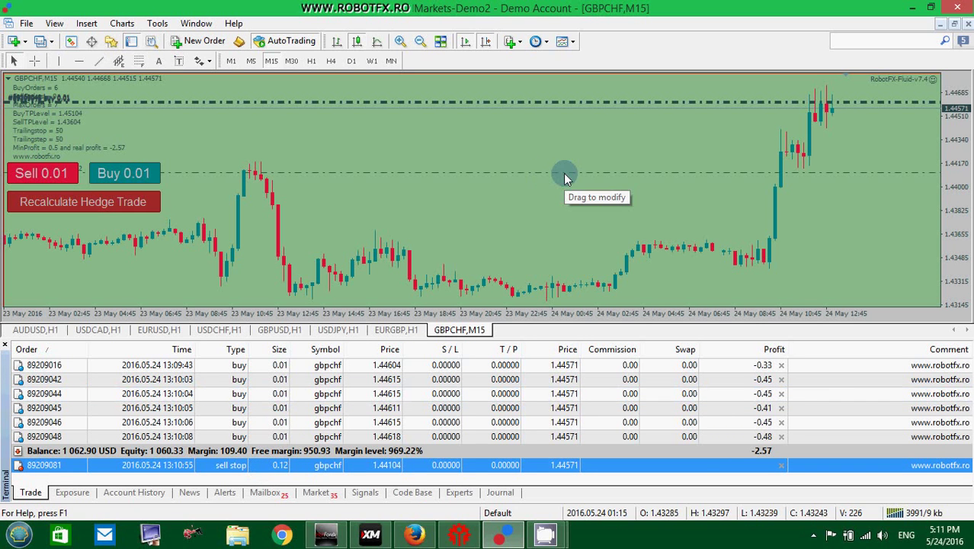
click(6, 347)
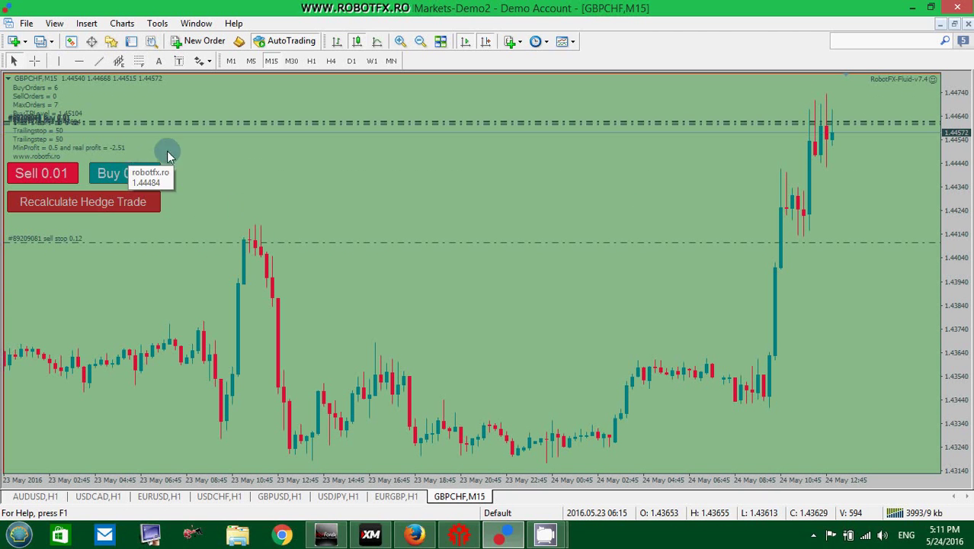
Stretch the green trend background zone to cover the whole chart, then deselect it
right_click(273, 170)
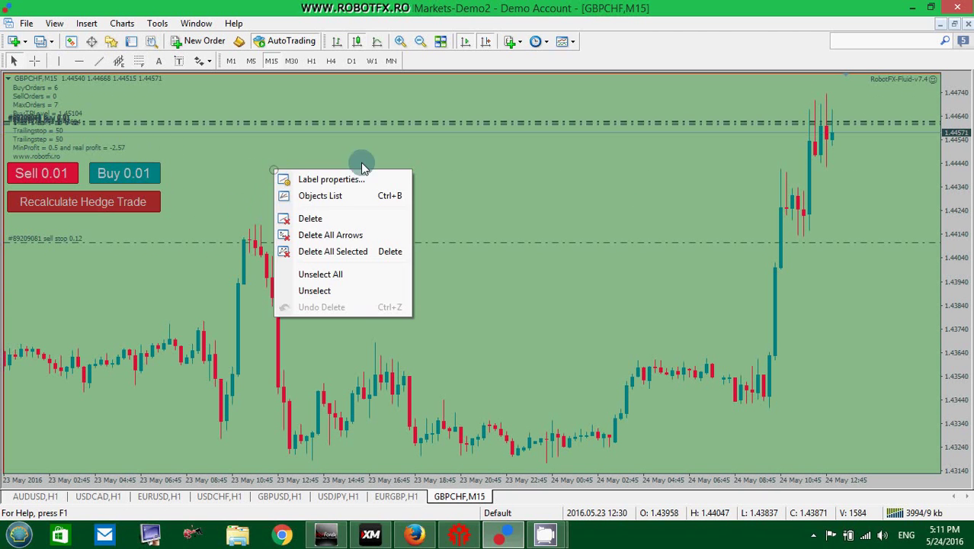
click(520, 165)
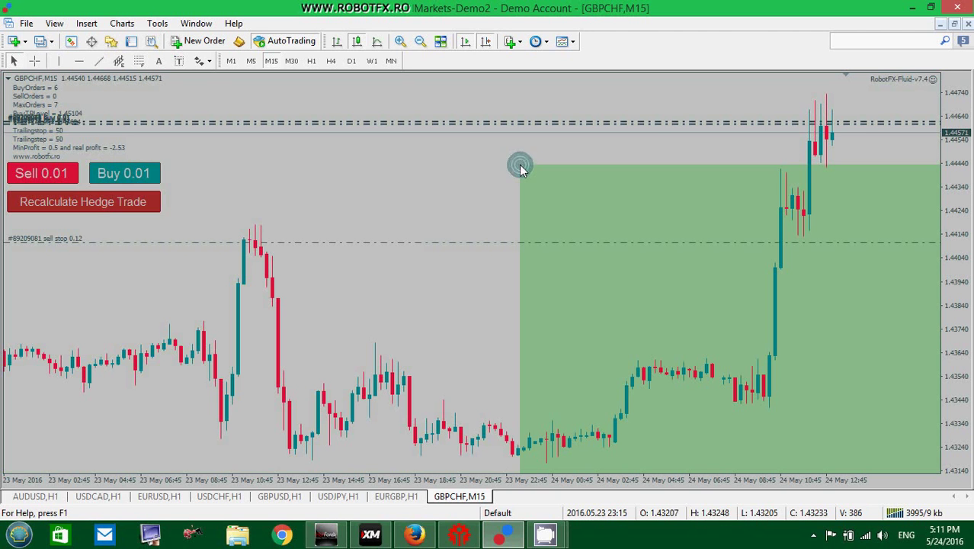
double_click(565, 208)
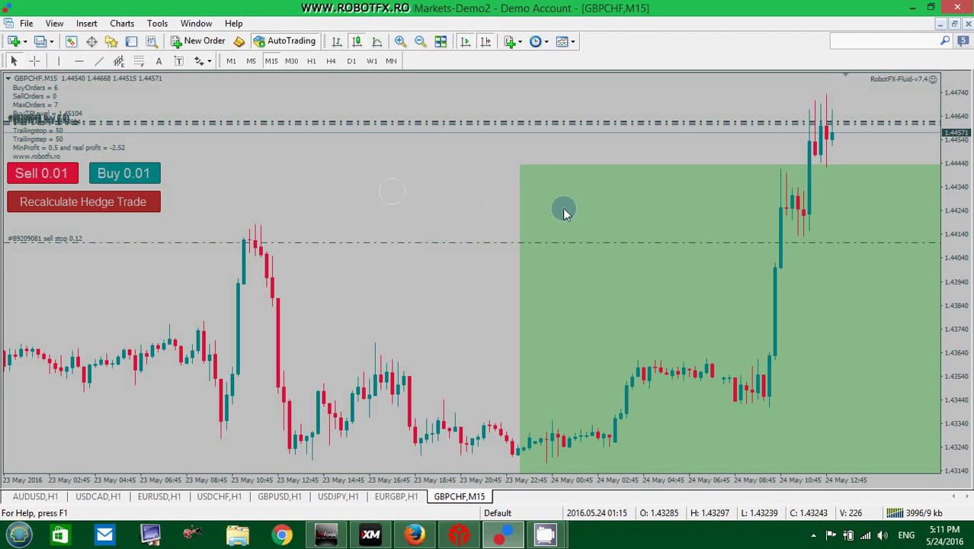
click(653, 226)
drag(276, 155, 14, 86)
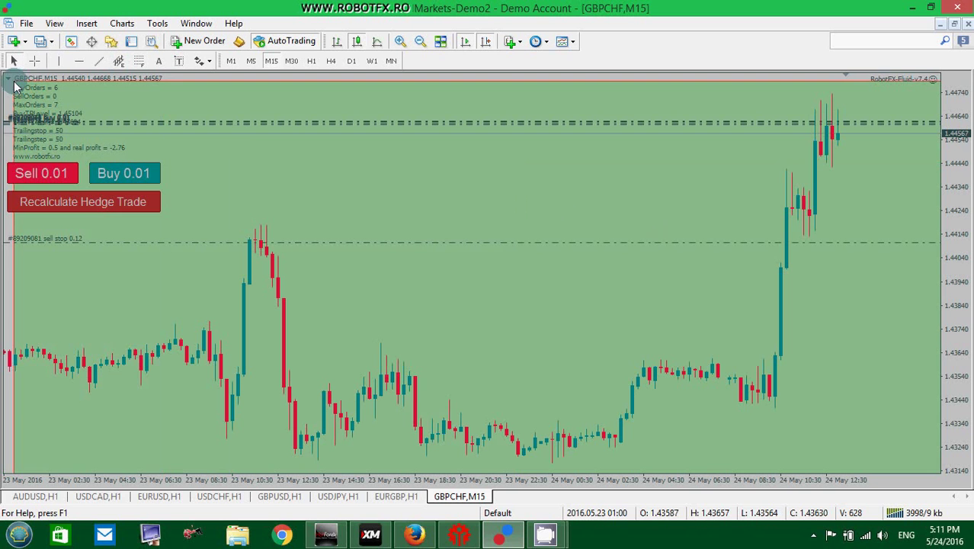
click(223, 152)
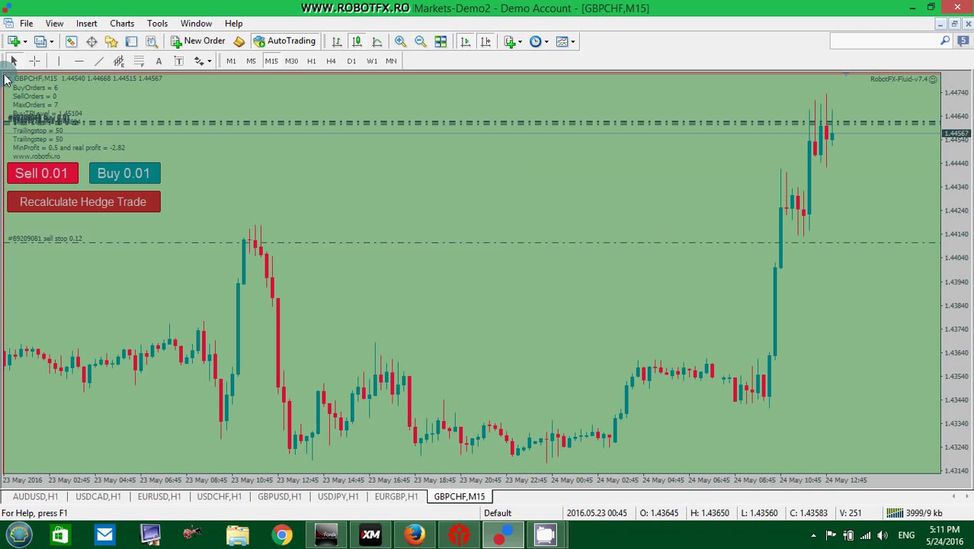
Reload the M15 chart and bring up the chart's right-click options again
click(256, 171)
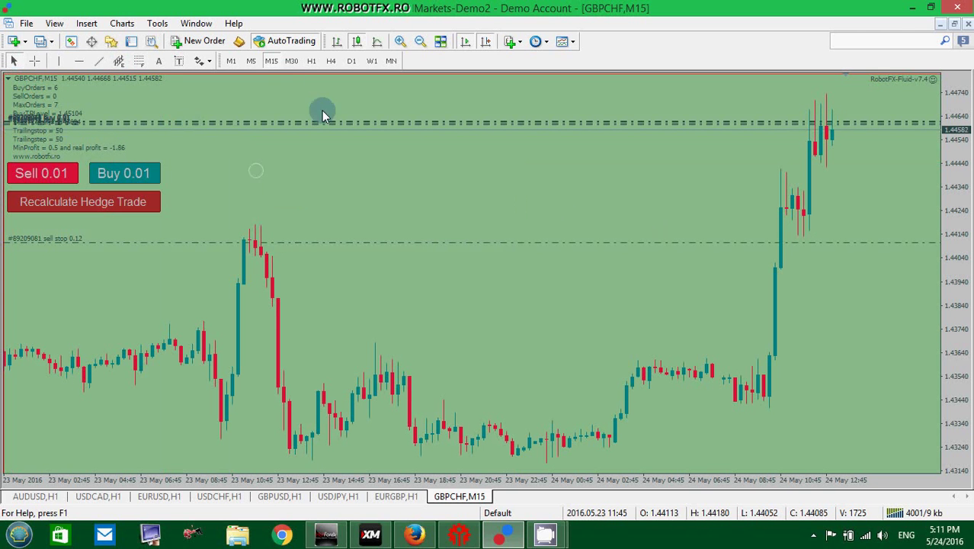
click(272, 61)
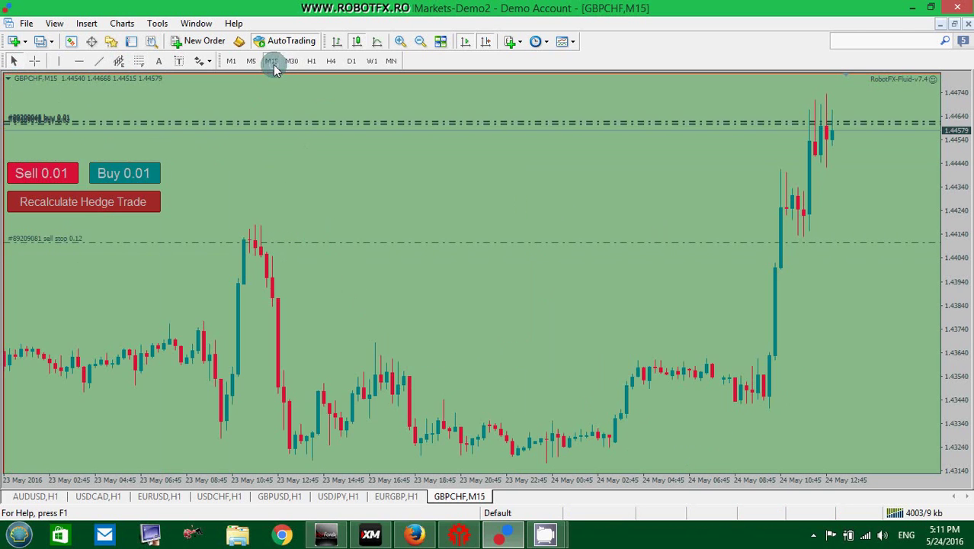
right_click(320, 220)
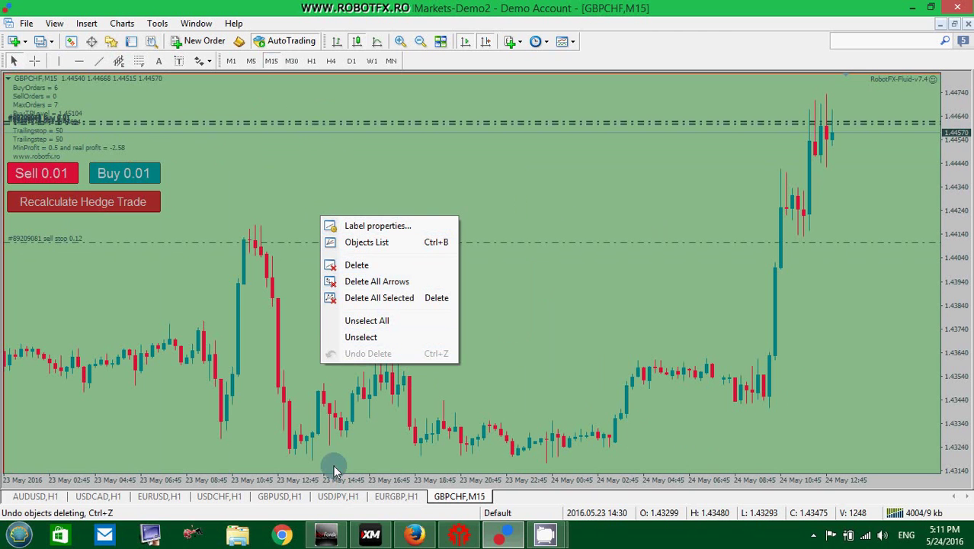
right_click(252, 486)
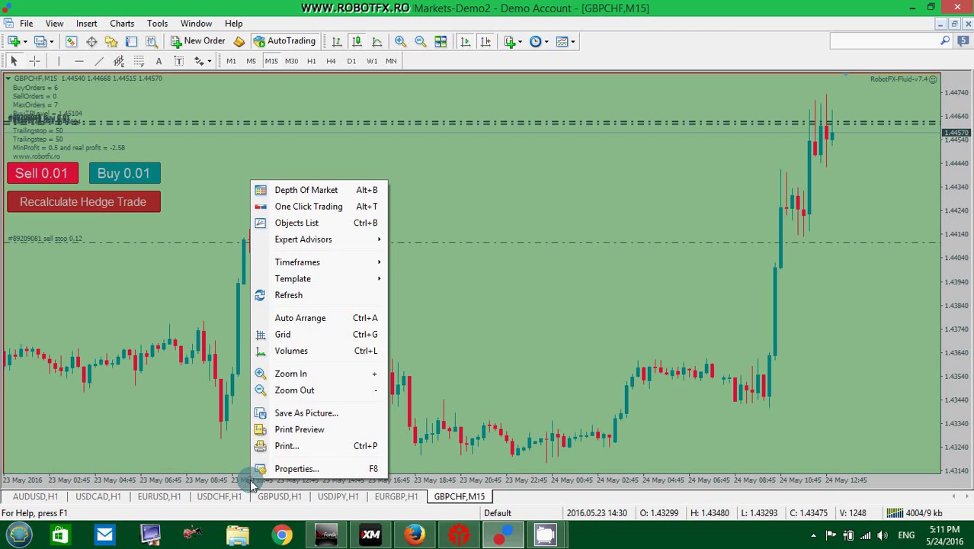
right_click(444, 486)
right_click(345, 297)
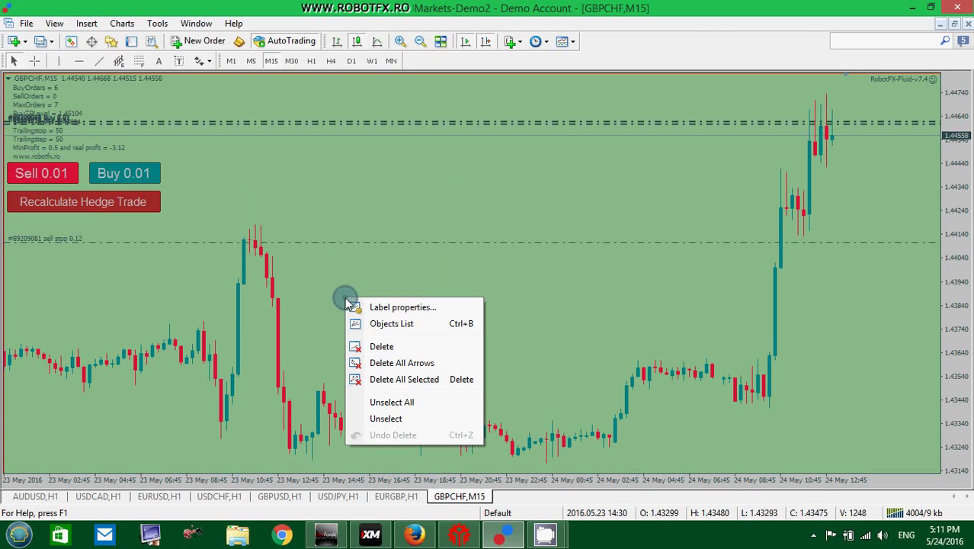
right_click(311, 486)
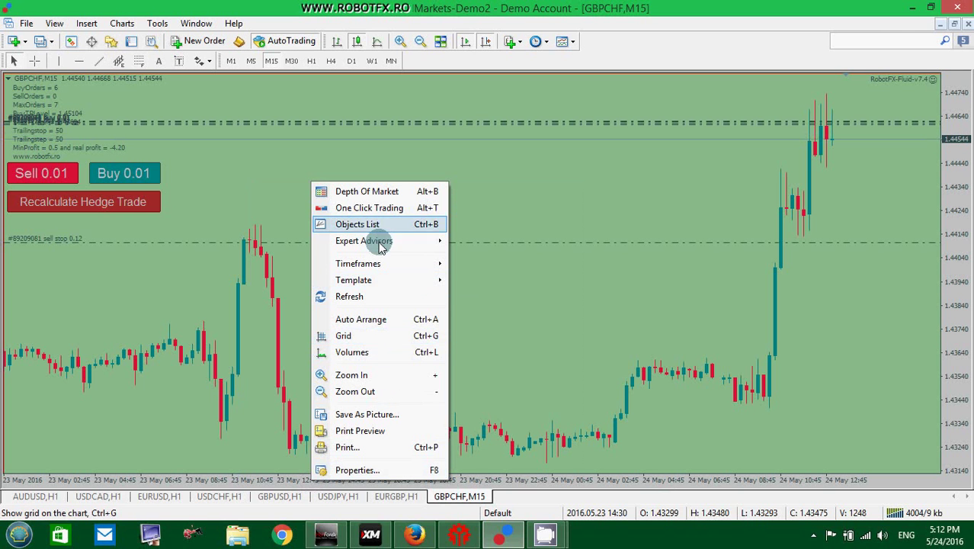
mouse_move(380, 240)
click(512, 243)
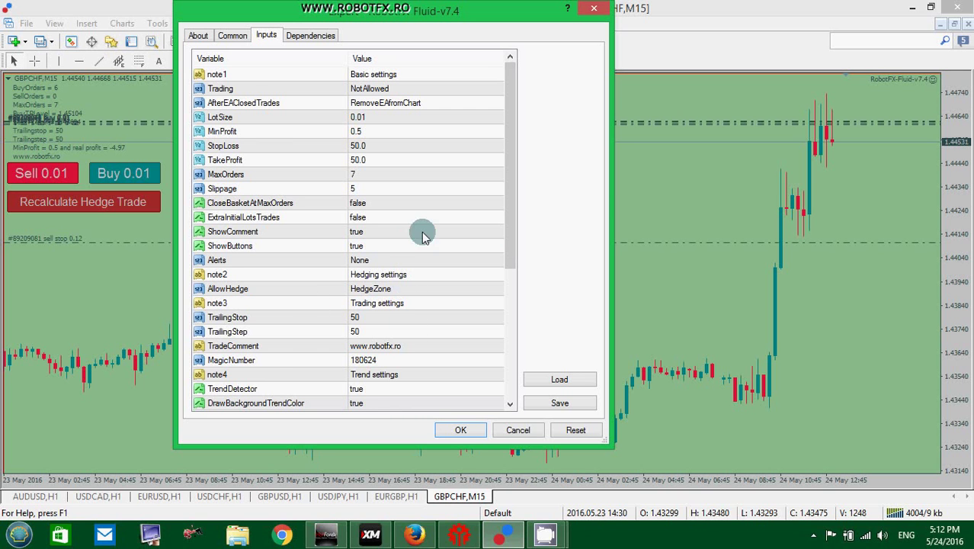
click(276, 374)
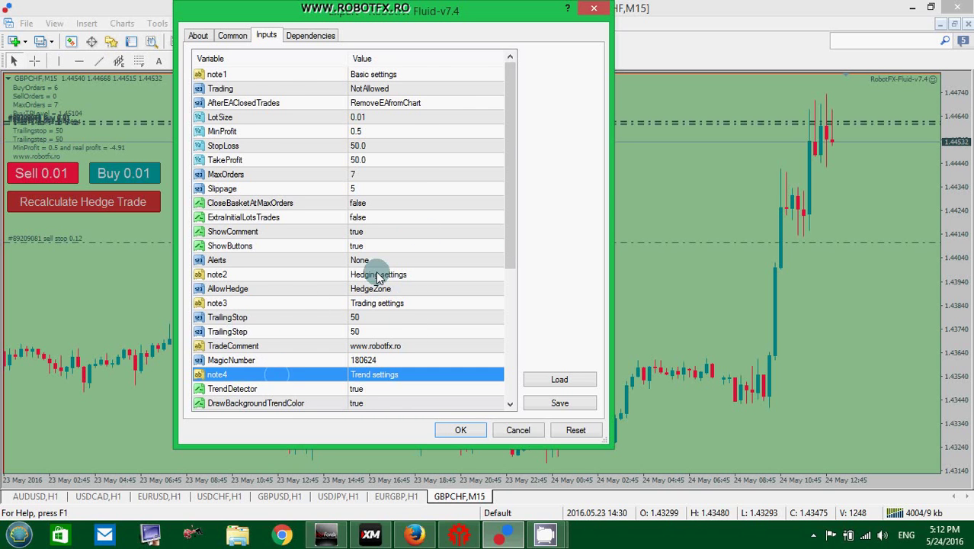
scroll(379, 278, down, 3)
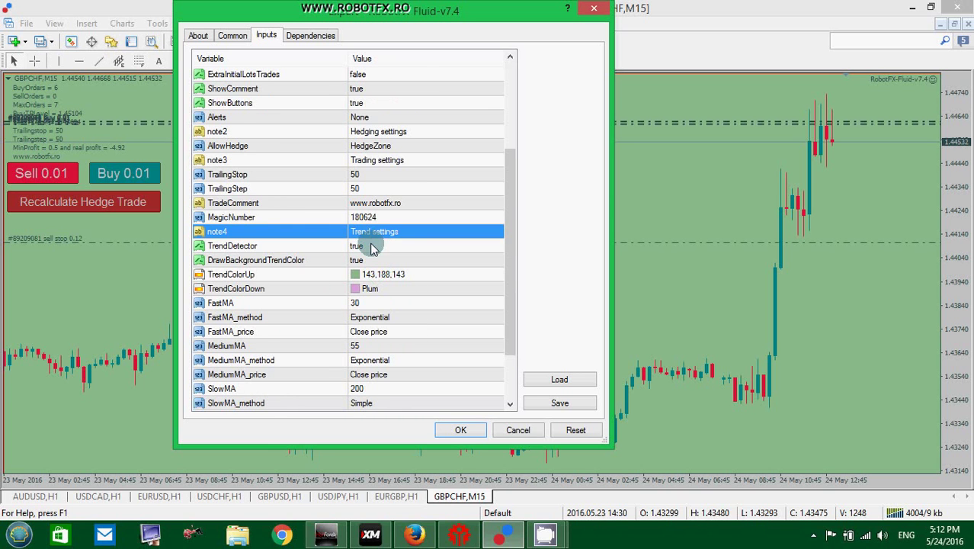
click(373, 246)
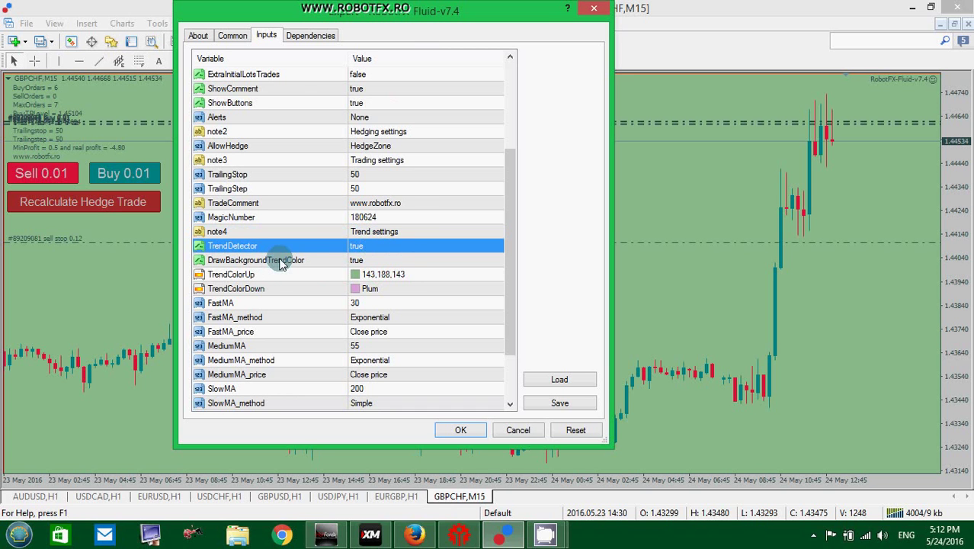
click(404, 260)
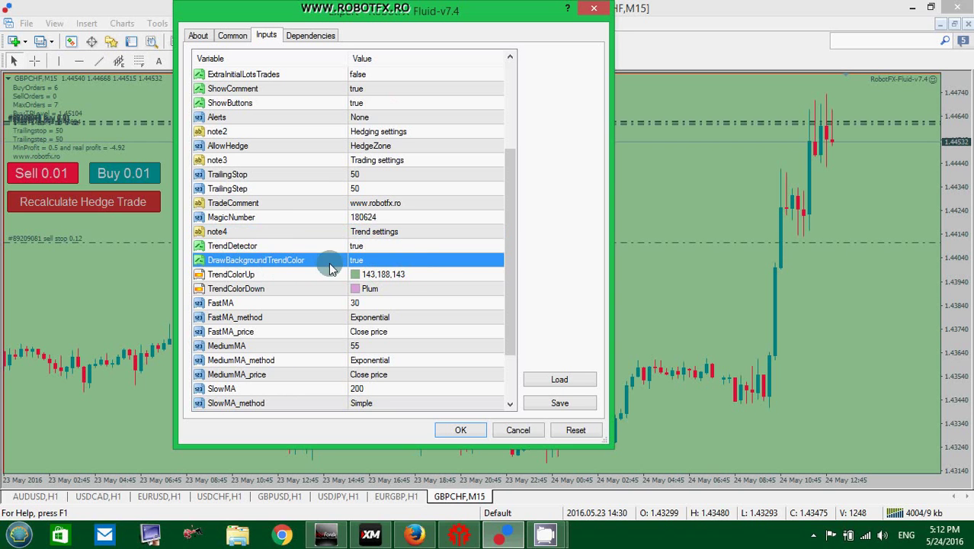
click(403, 276)
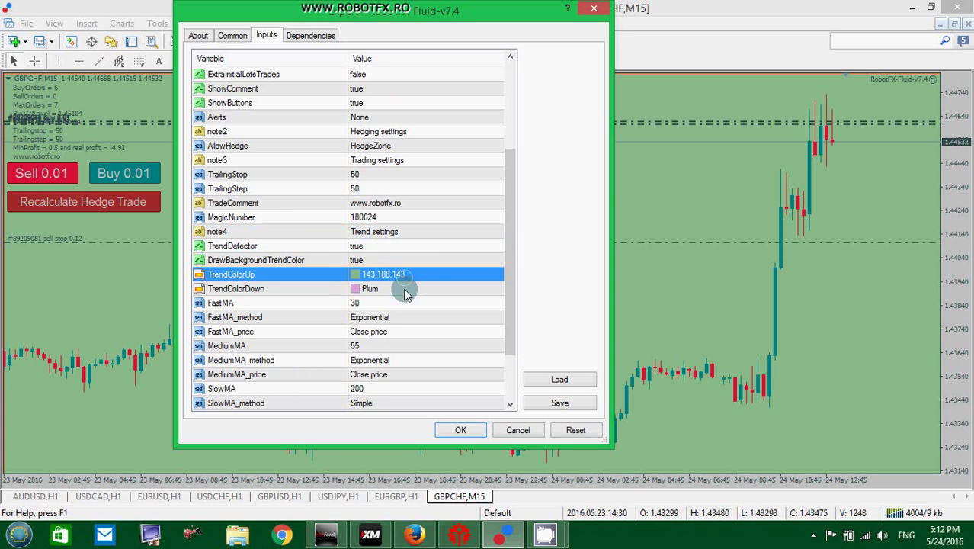
click(404, 292)
click(404, 274)
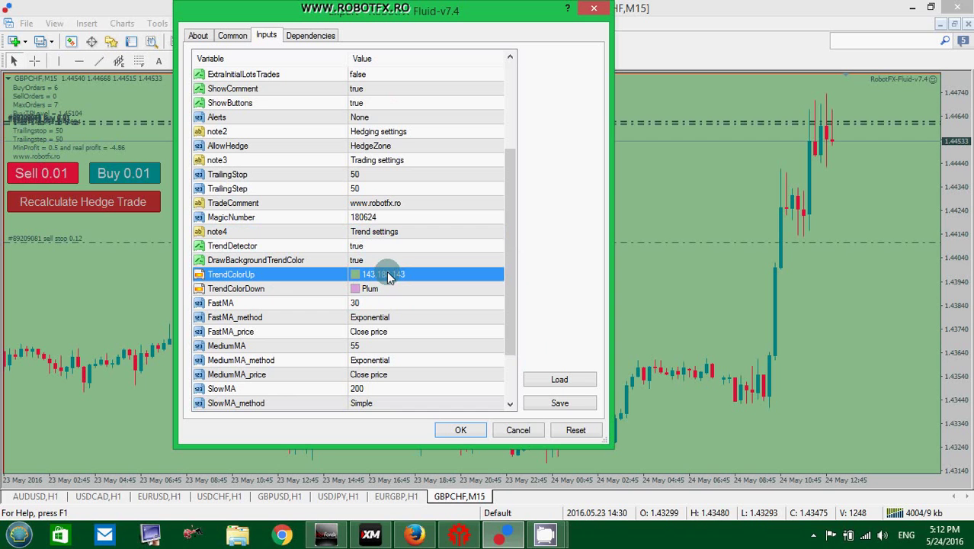
click(302, 288)
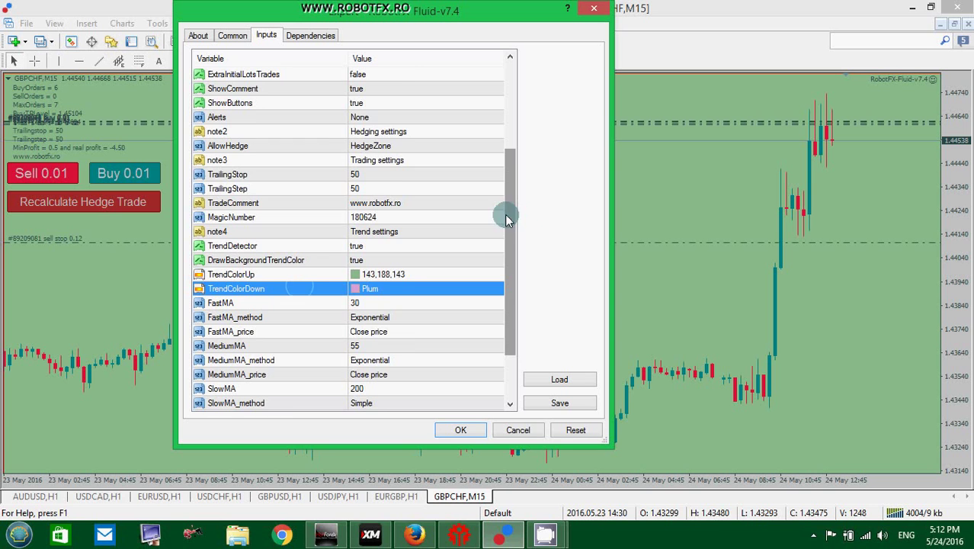
drag(510, 232, 507, 288)
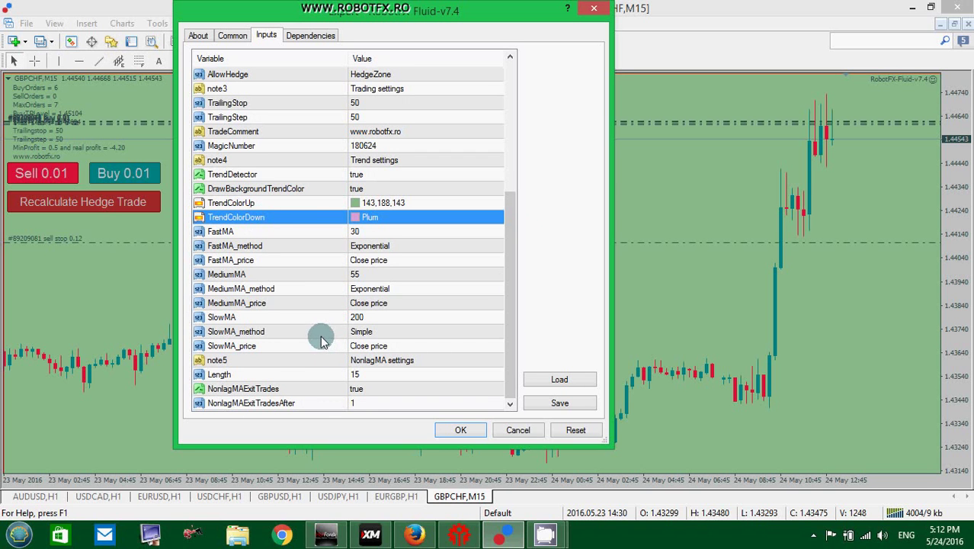
click(282, 319)
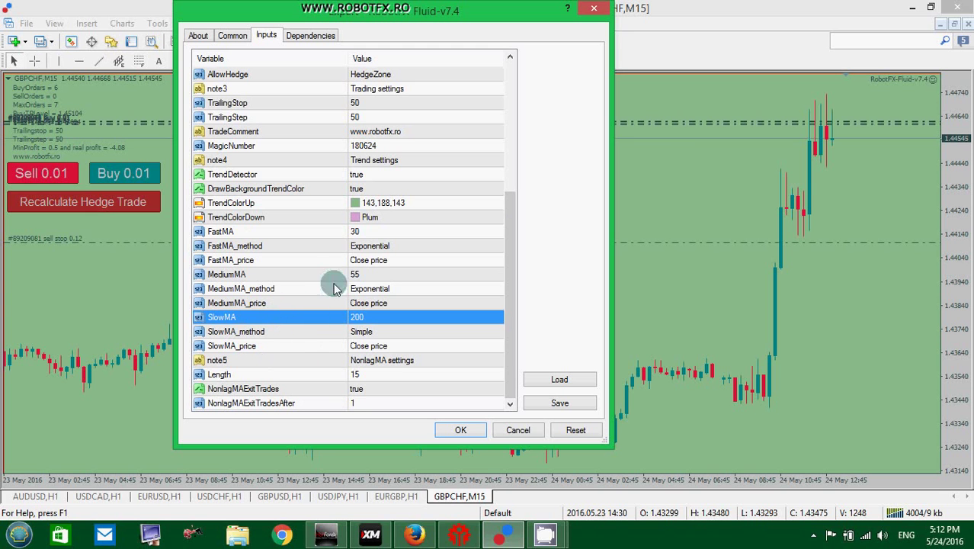
click(370, 231)
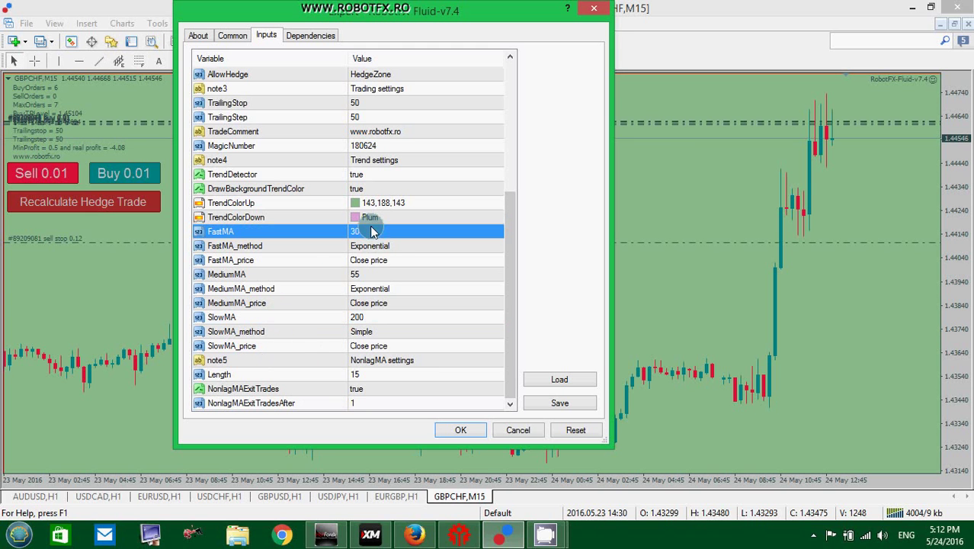
click(363, 275)
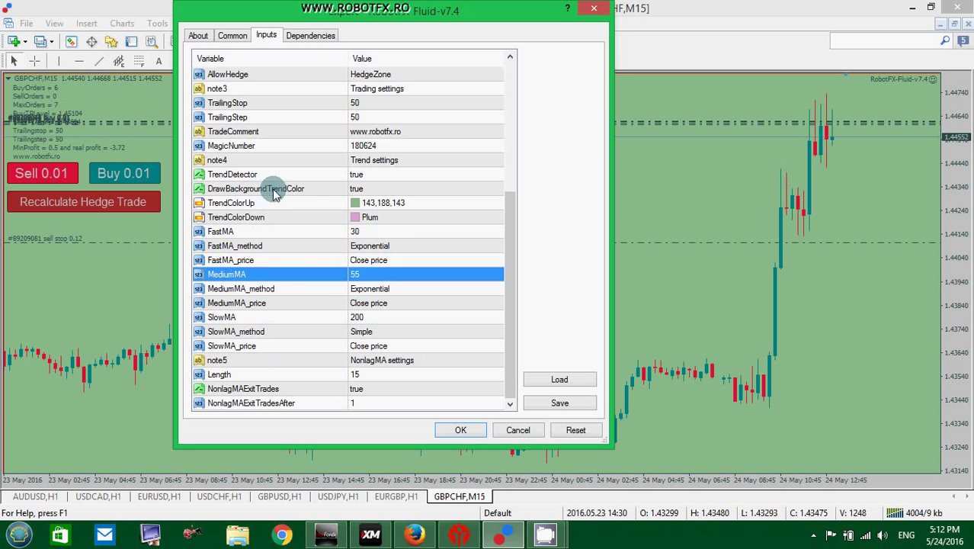
click(376, 191)
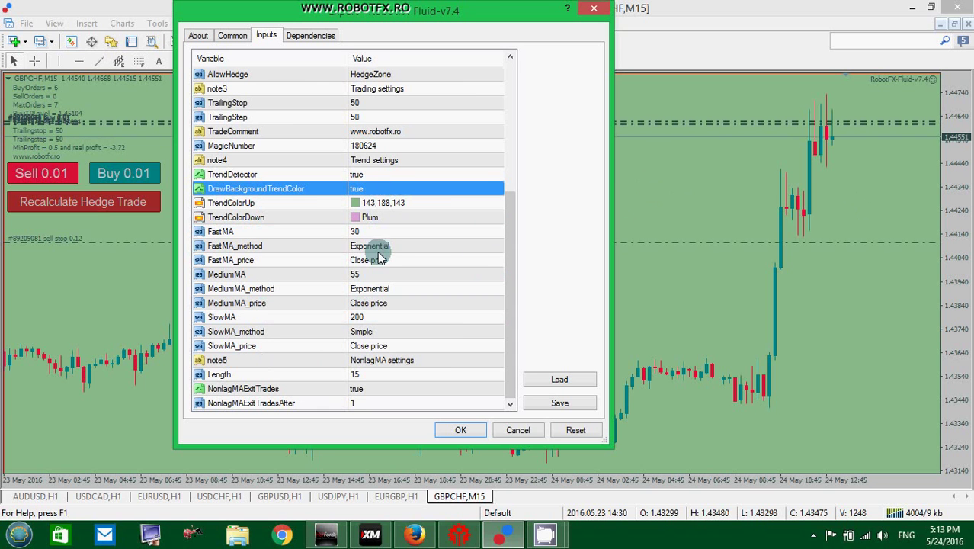
click(365, 320)
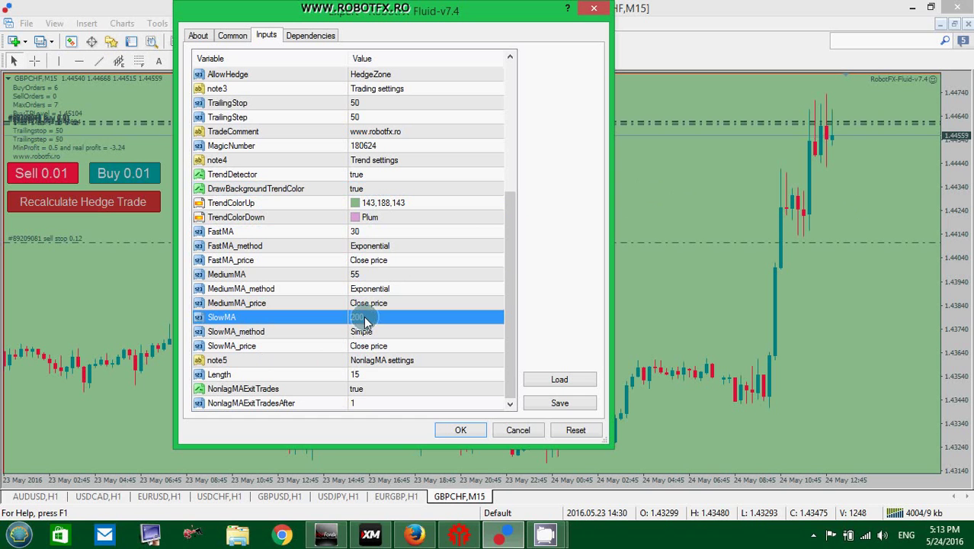
click(394, 231)
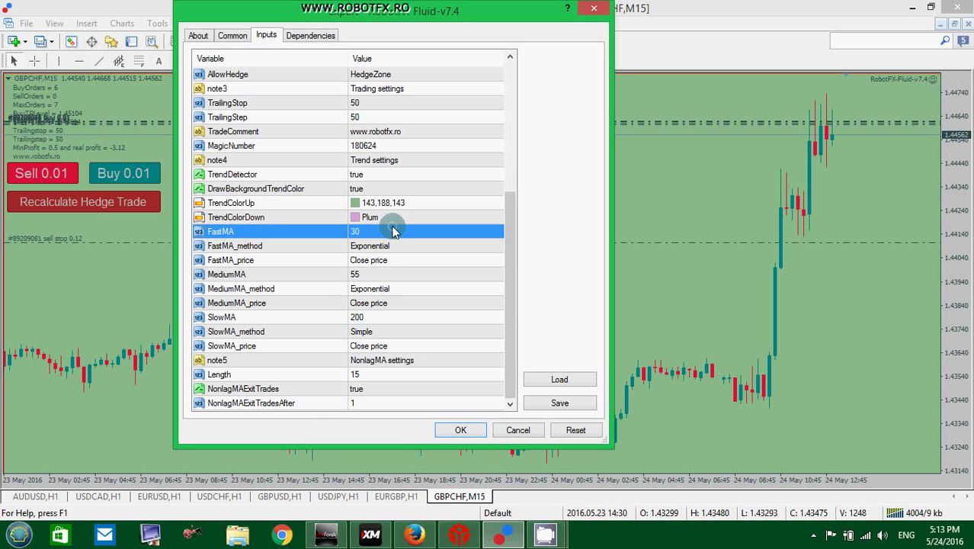
click(374, 276)
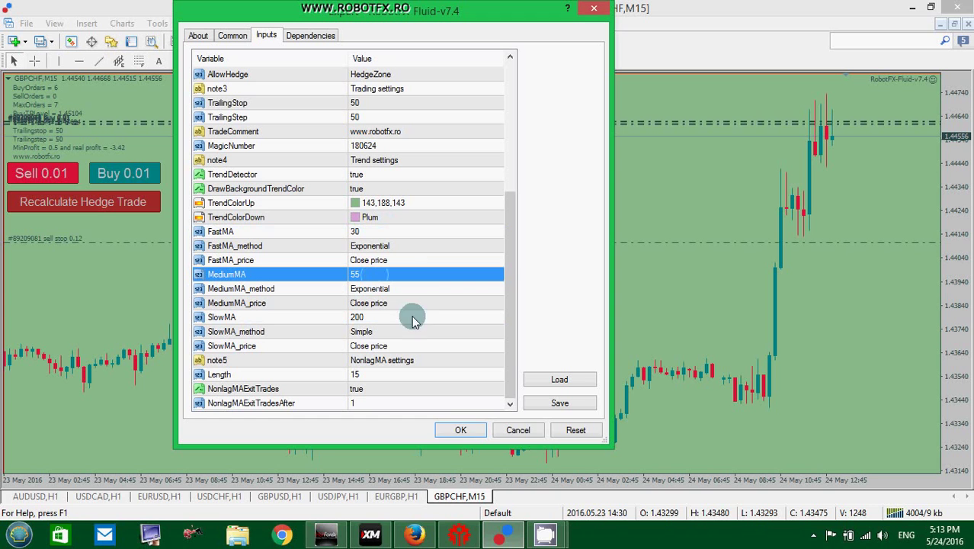
click(463, 432)
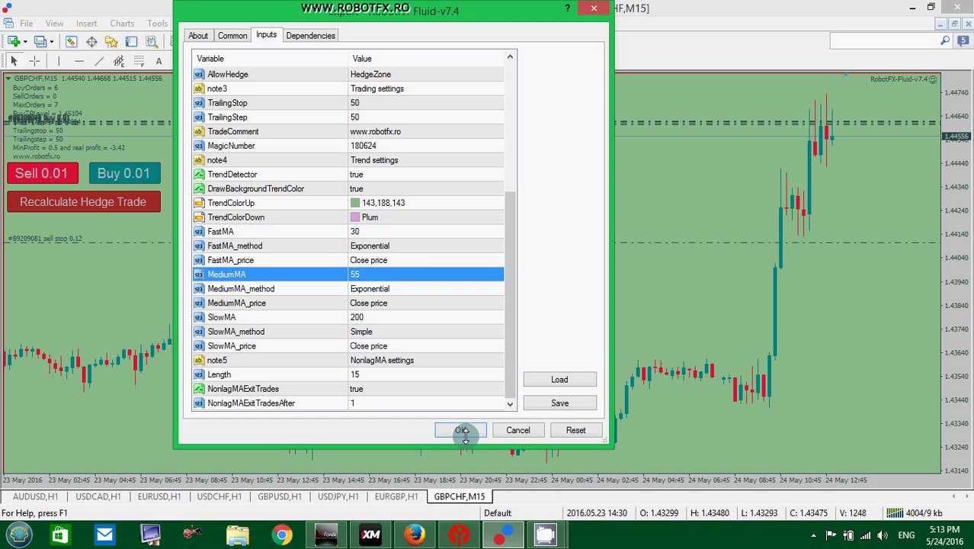
click(408, 219)
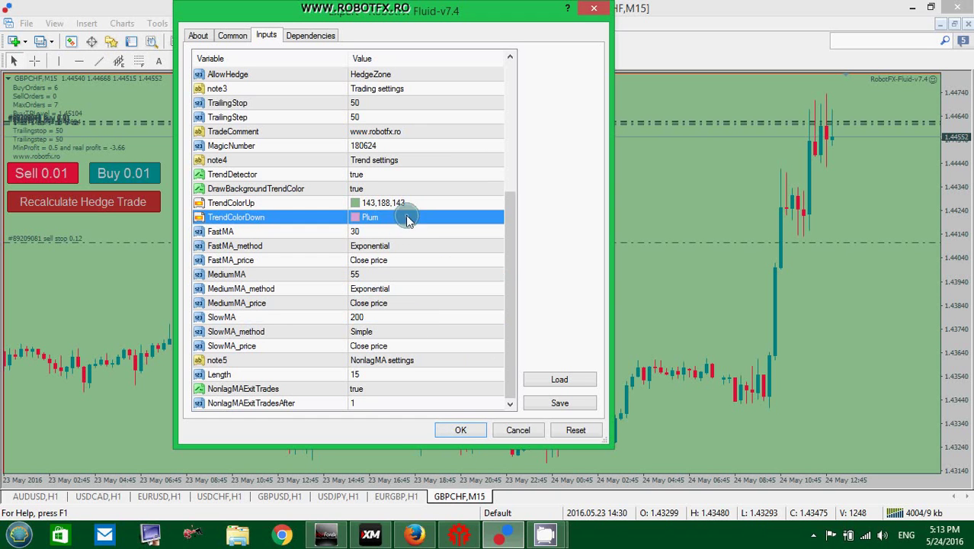
Accept the expert's settings and switch the GBPCHF chart to the D1 timeframe
click(465, 430)
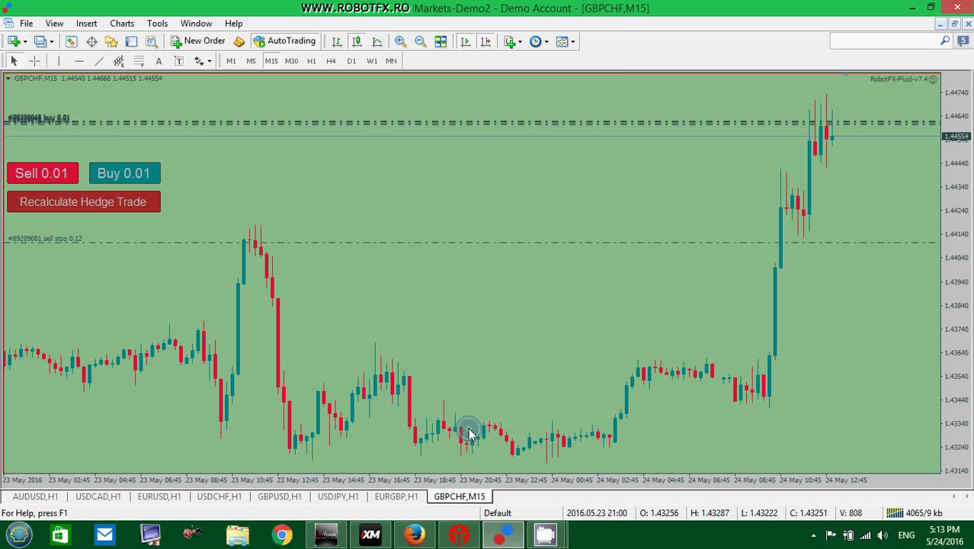
click(352, 61)
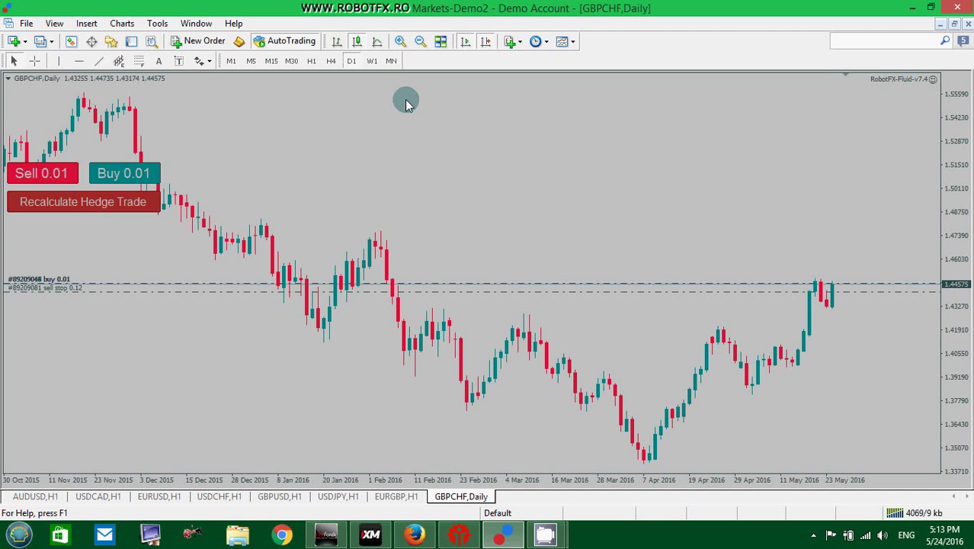
right_click(423, 143)
click(337, 145)
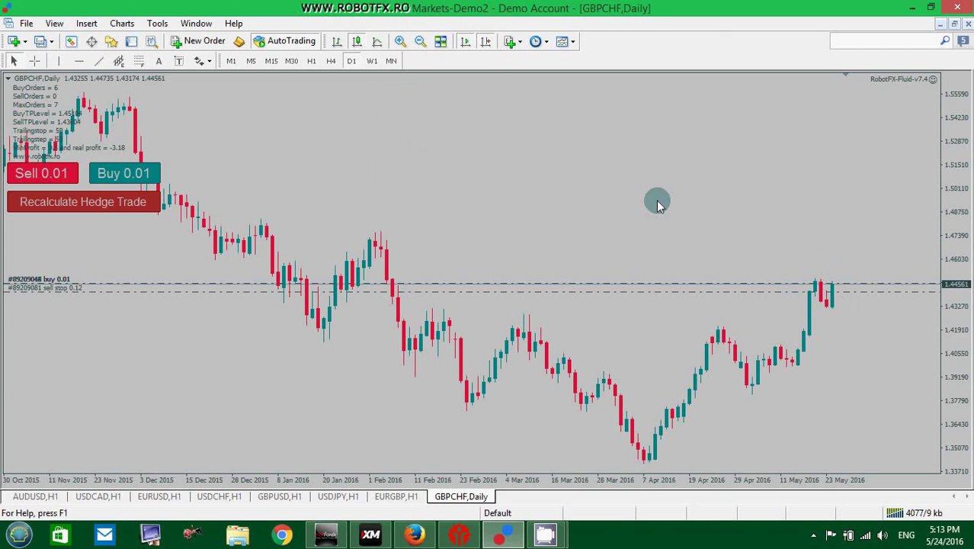
Show the Data Window and Navigator panels and scroll to the Indicators list
click(91, 41)
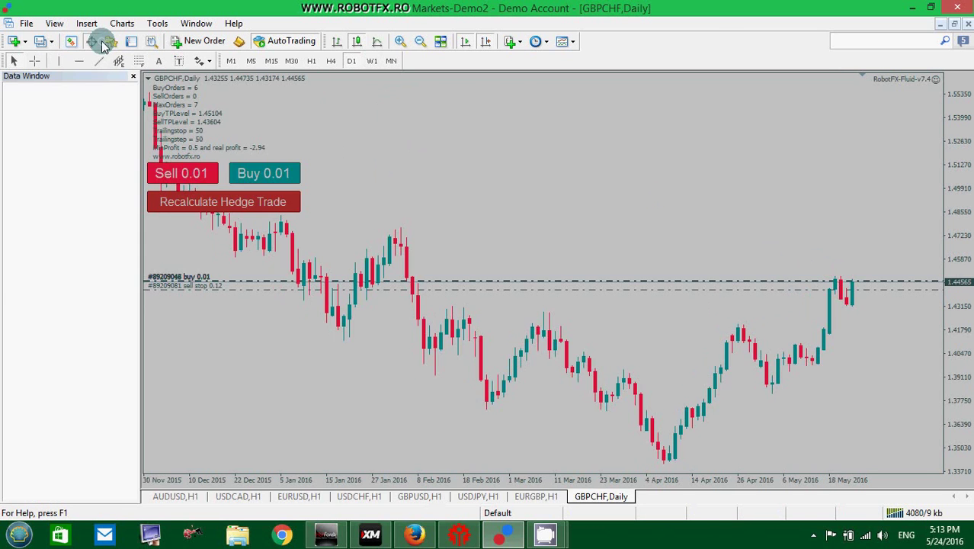
click(111, 41)
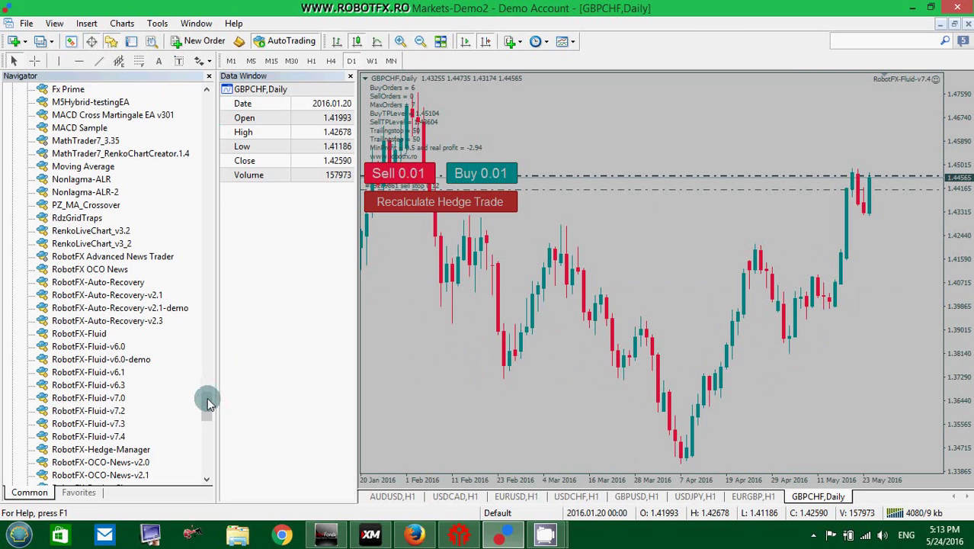
scroll(210, 103, up, 15)
scroll(209, 100, up, 20)
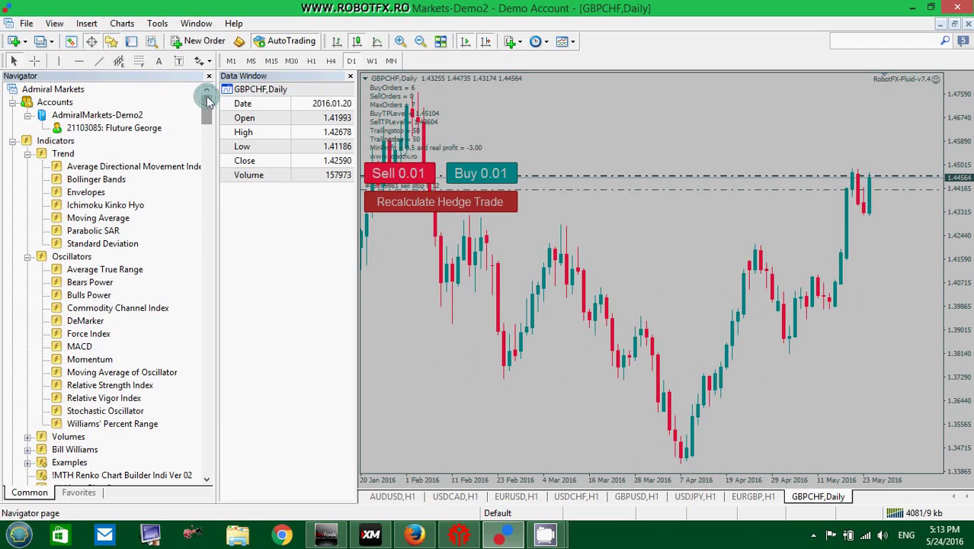
Add an olive 200-period Simple moving average to the daily chart
click(350, 77)
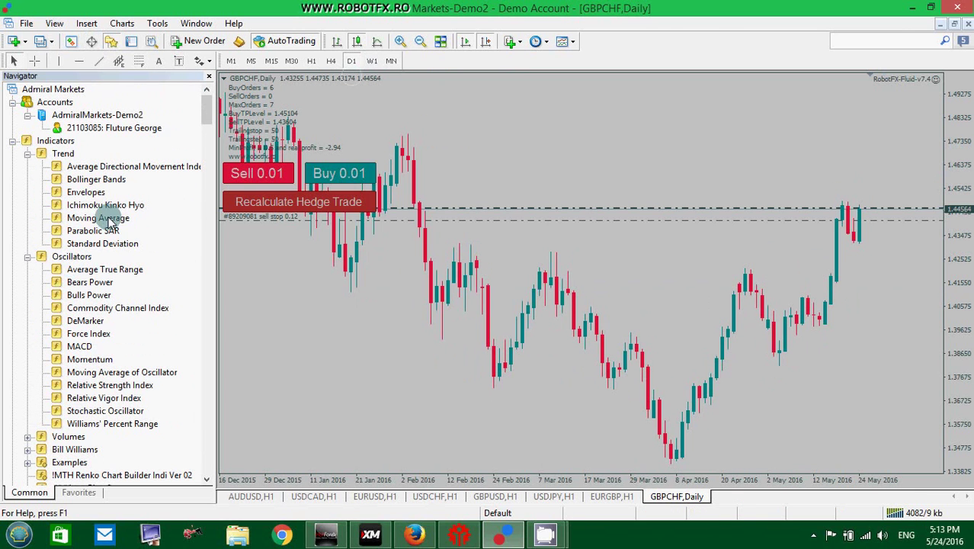
drag(100, 217, 700, 156)
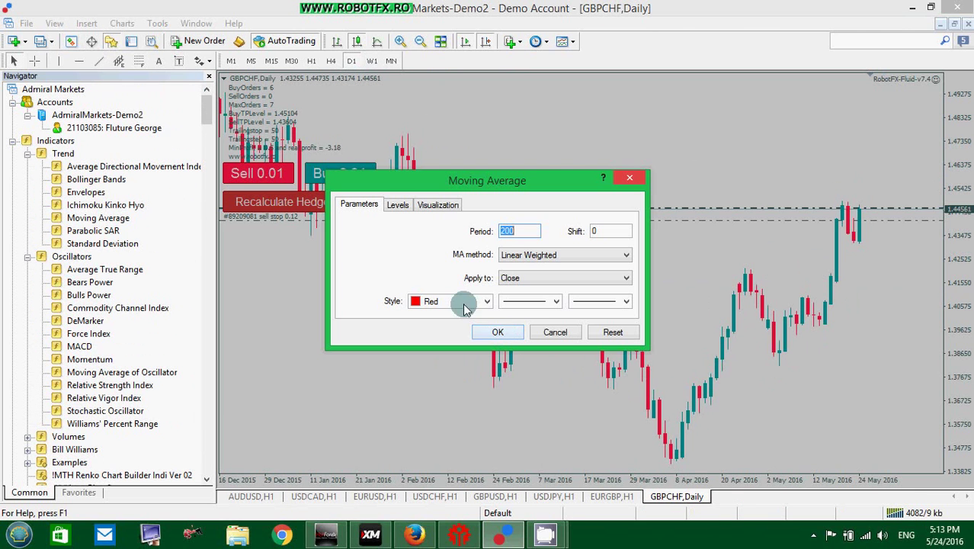
click(475, 301)
click(452, 339)
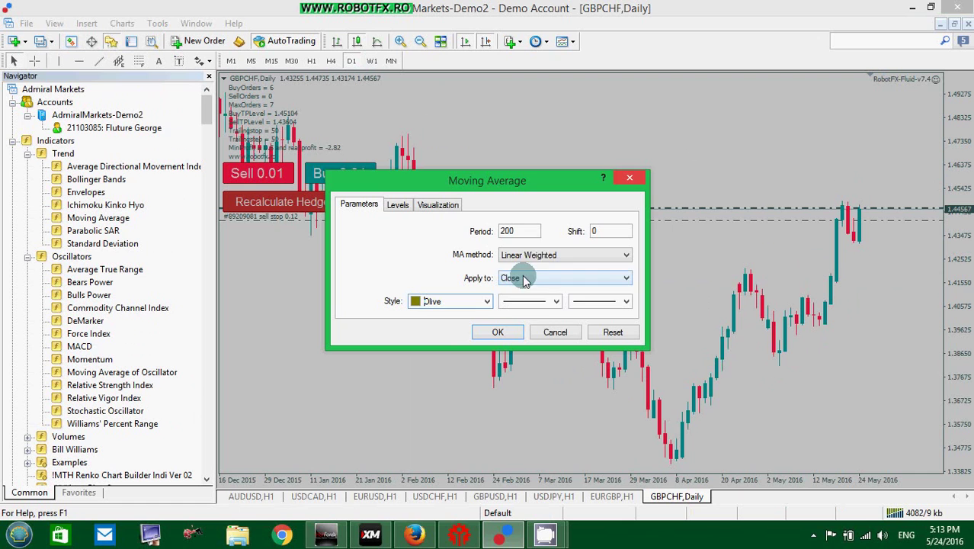
click(564, 255)
click(523, 264)
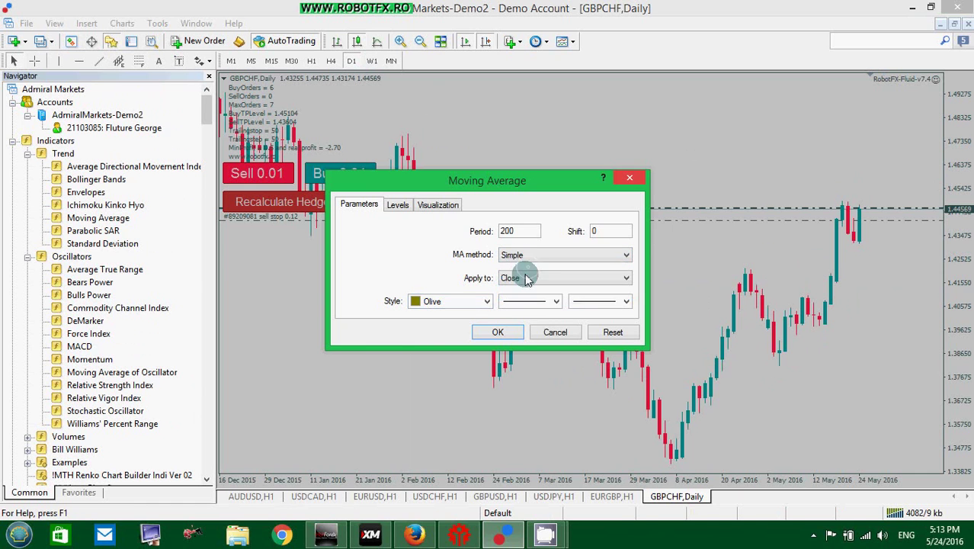
click(494, 332)
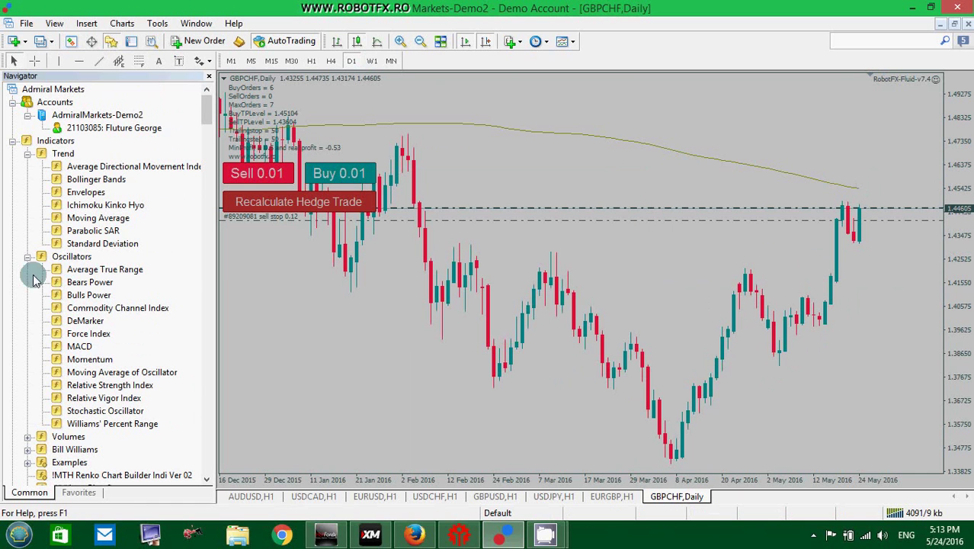
Confirm a 30-period average and add a red 55-period Exponential moving average
double_click(626, 158)
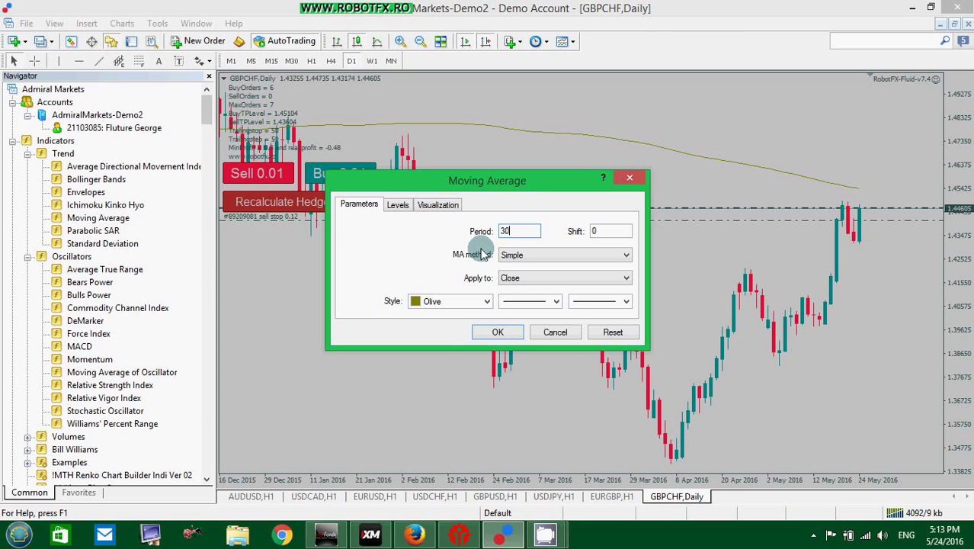
key(Return)
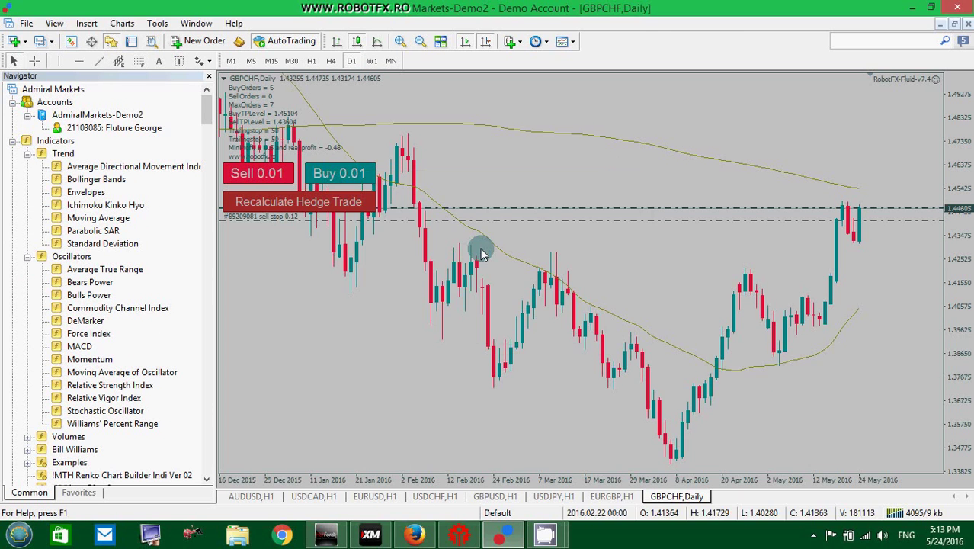
click(90, 218)
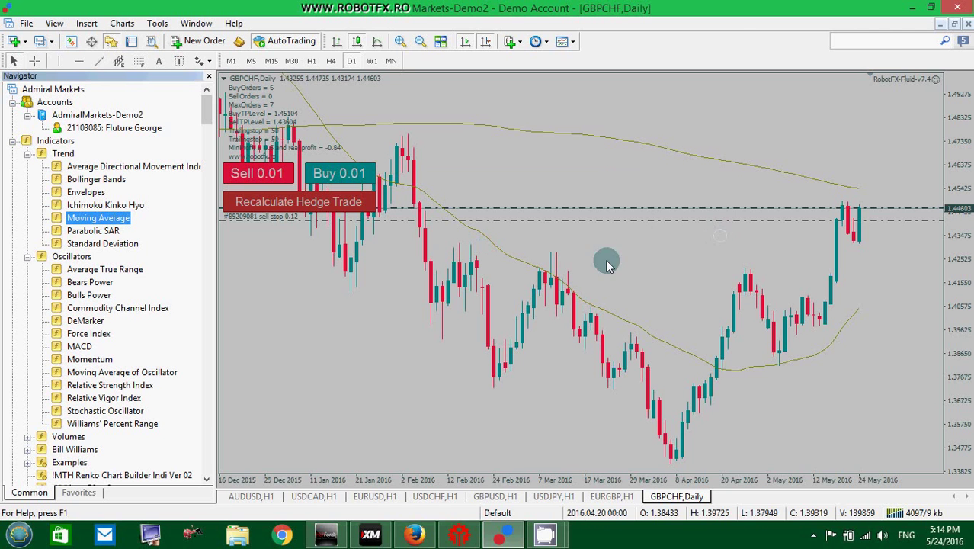
drag(111, 219, 623, 229)
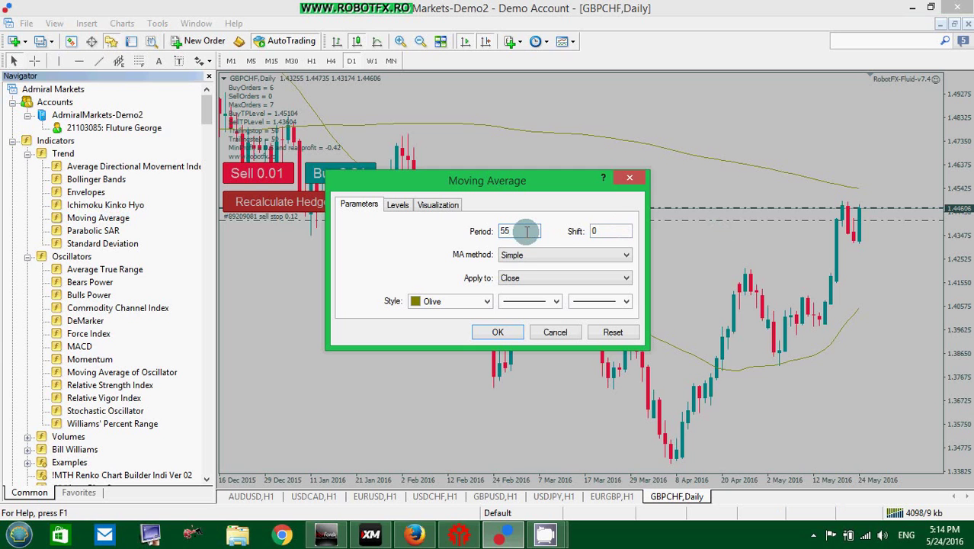
click(547, 256)
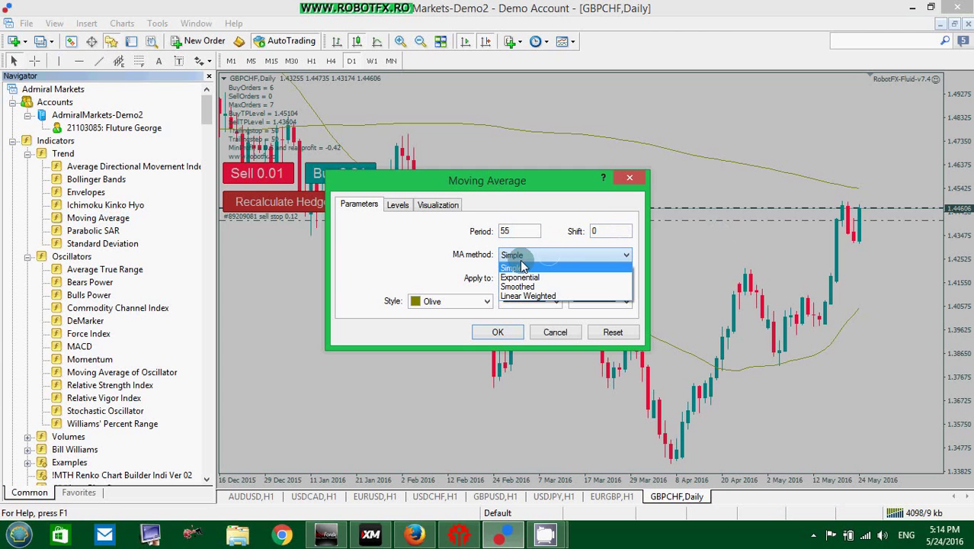
click(533, 254)
click(534, 255)
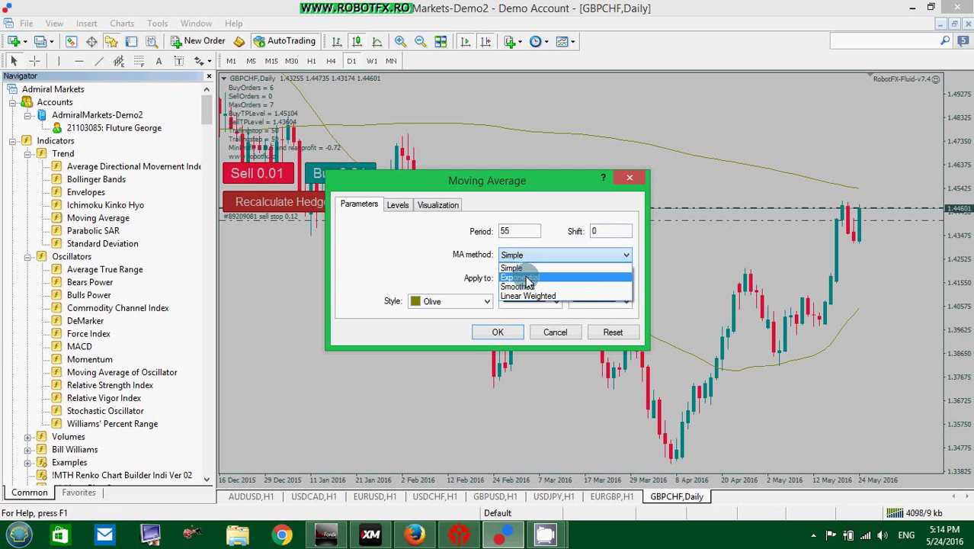
click(525, 278)
click(488, 303)
click(504, 393)
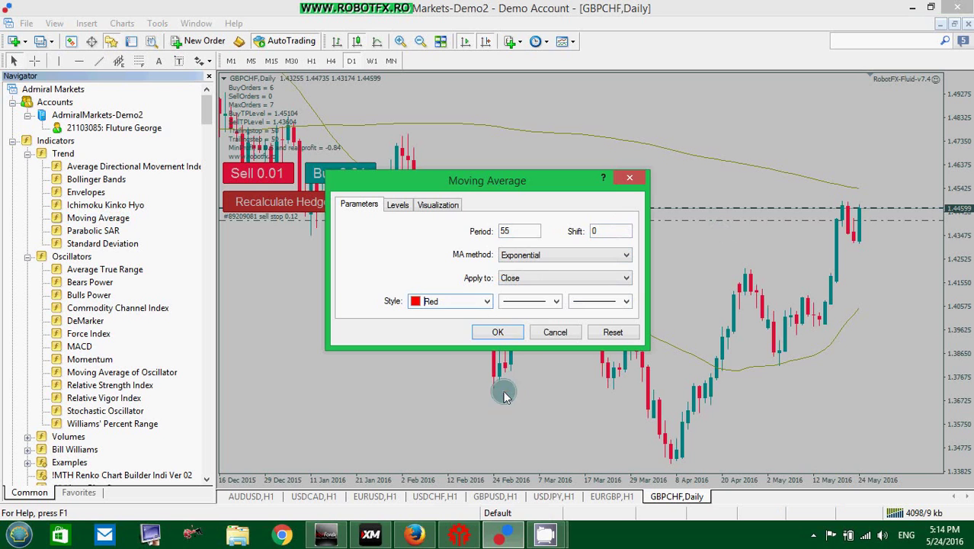
click(495, 334)
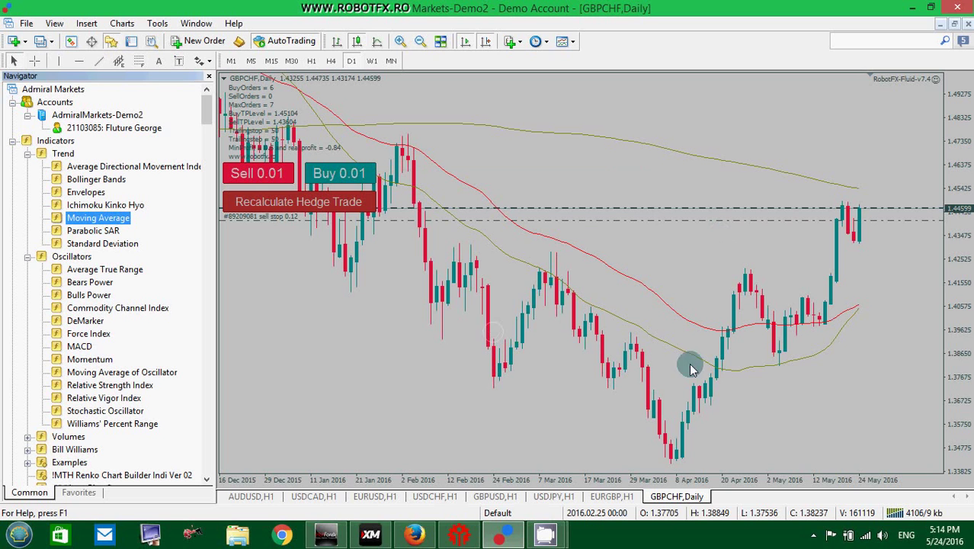
Change the 30-period average to Exponential and colour it CadetBlue
double_click(805, 362)
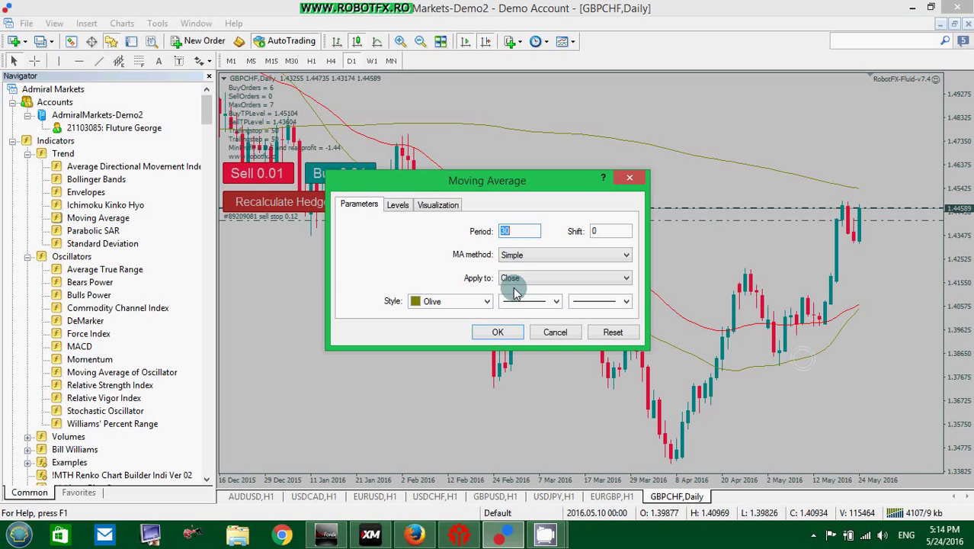
click(515, 261)
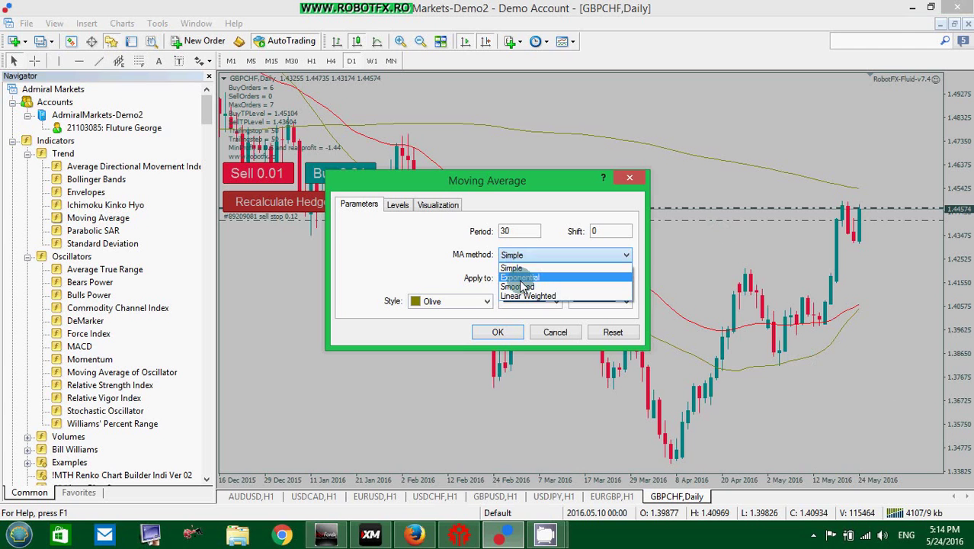
click(512, 276)
click(487, 302)
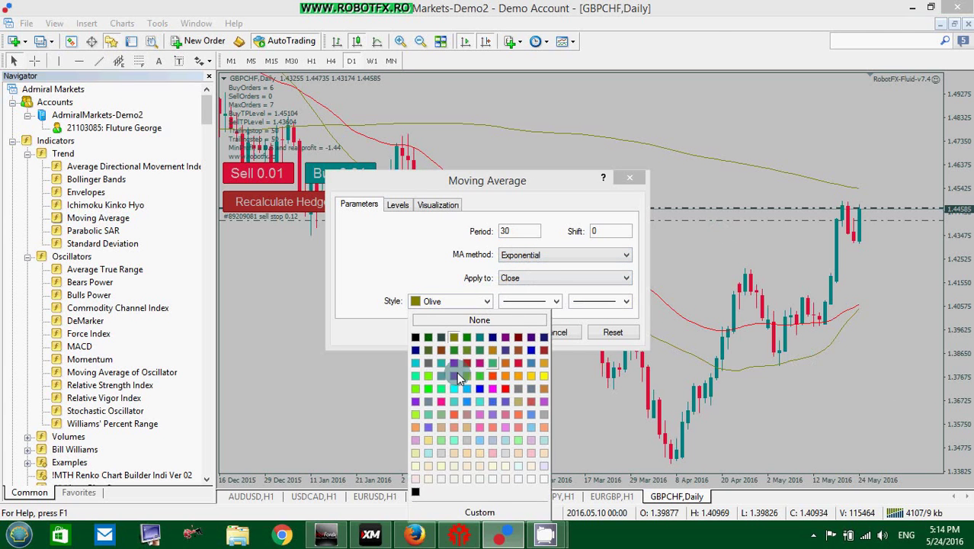
click(416, 388)
click(496, 335)
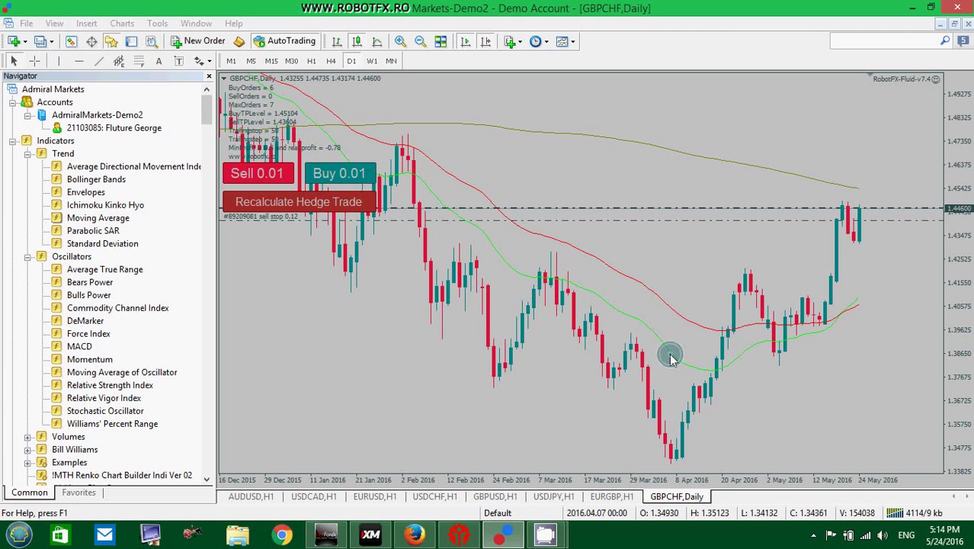
double_click(682, 355)
click(487, 301)
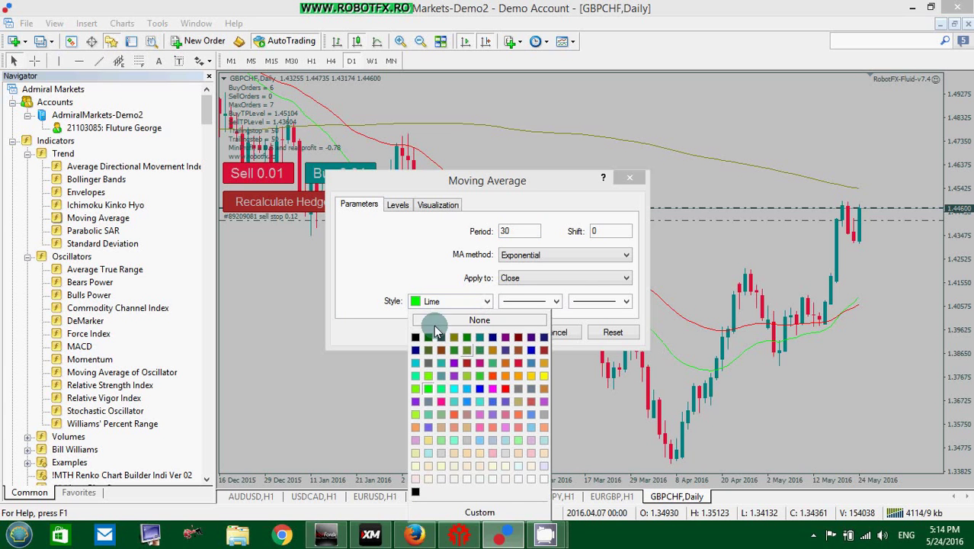
click(442, 378)
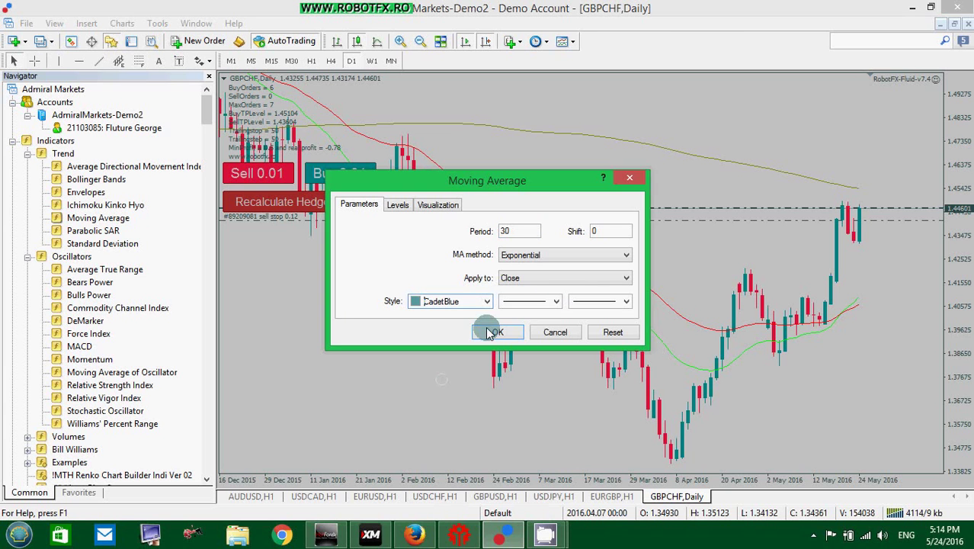
click(495, 332)
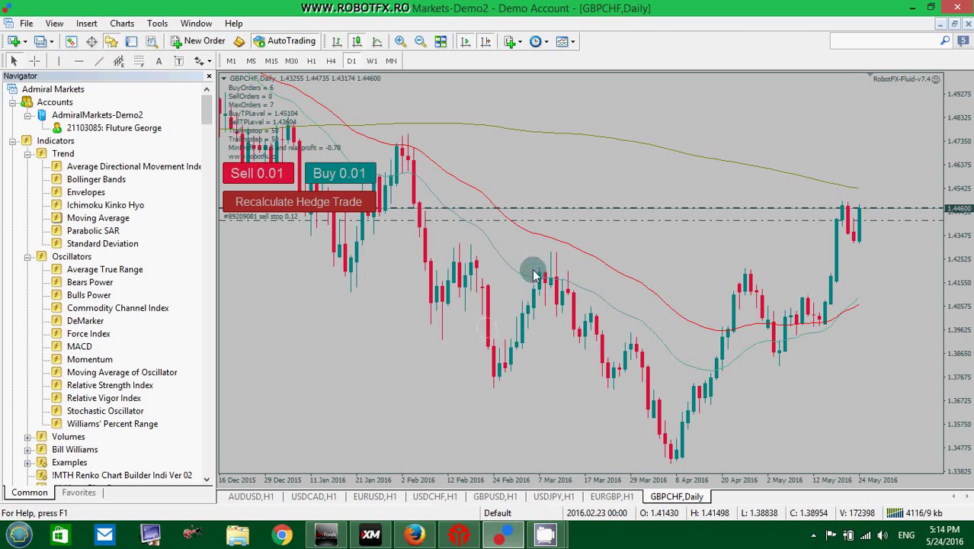
Close the Navigator, check recent prices with the crosshair, and switch GBPCHF to W1
click(210, 79)
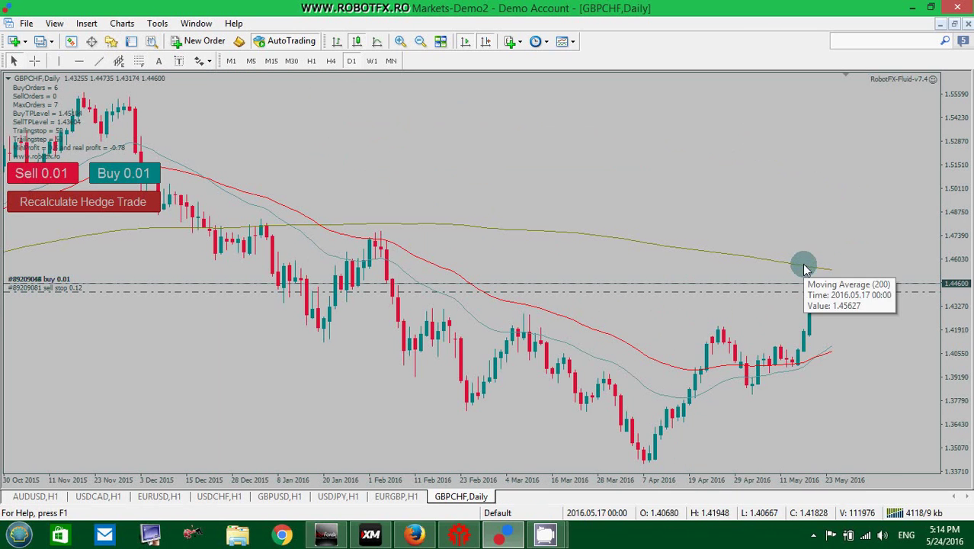
key(ctrl+f)
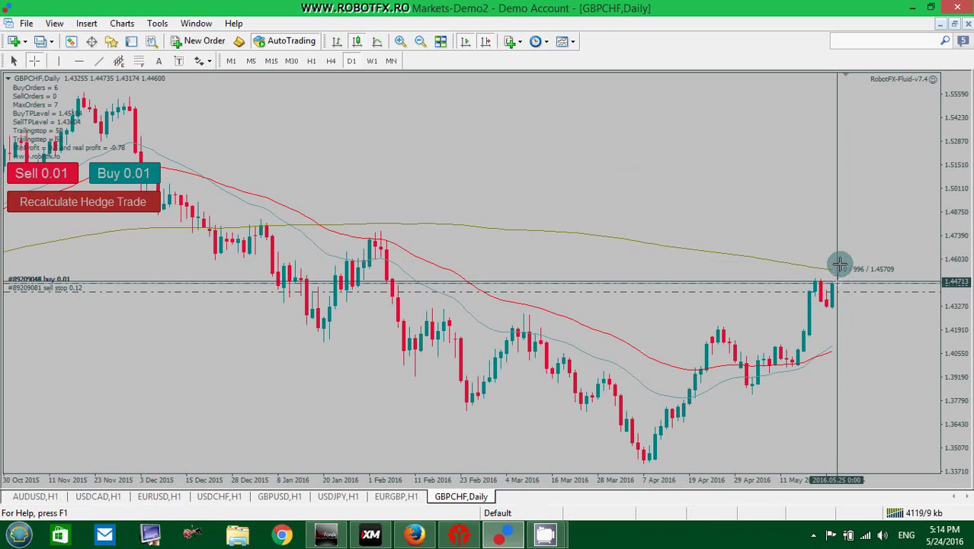
click(839, 264)
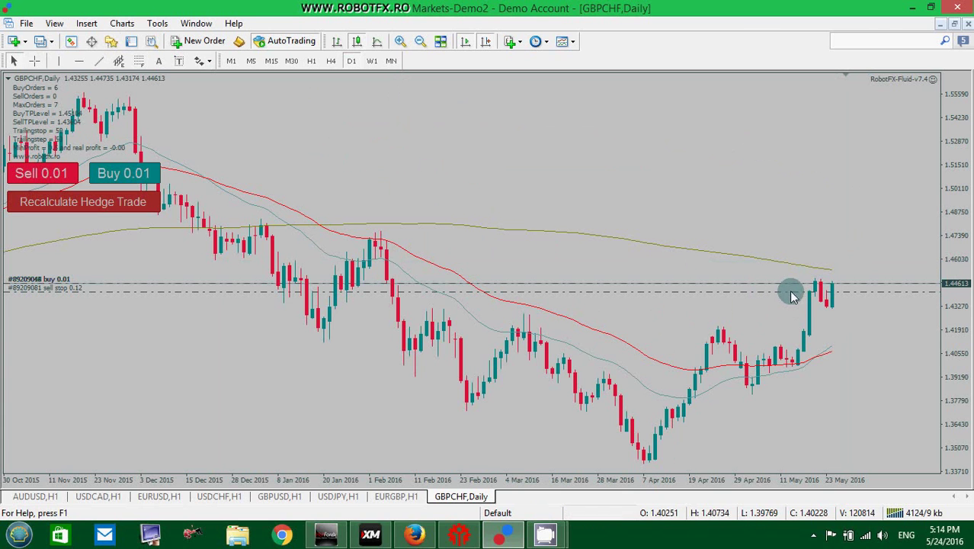
middle_click(903, 279)
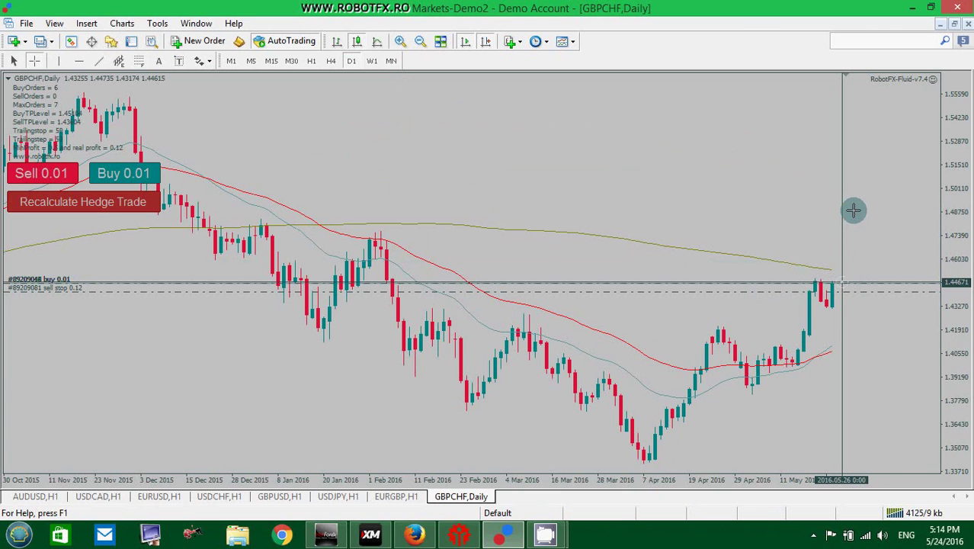
drag(854, 211, 872, 257)
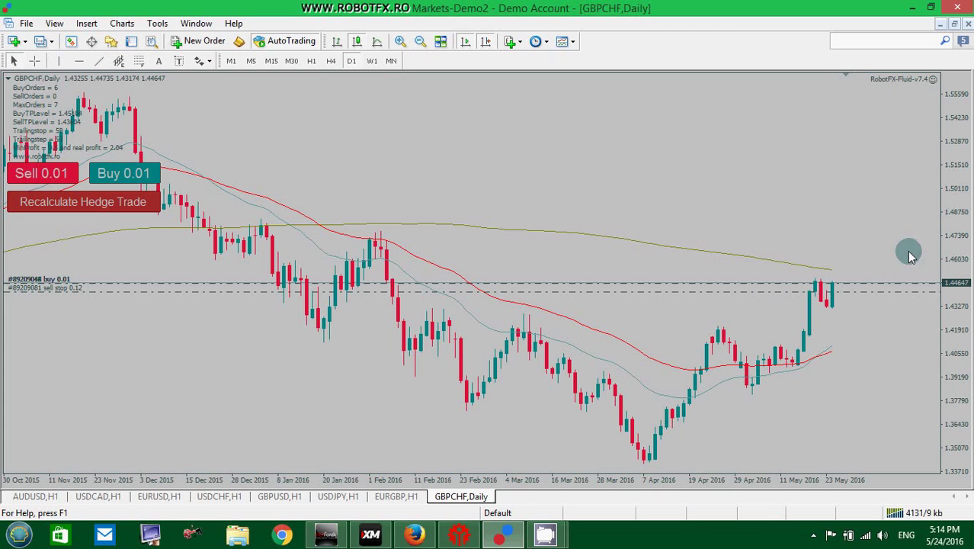
click(372, 61)
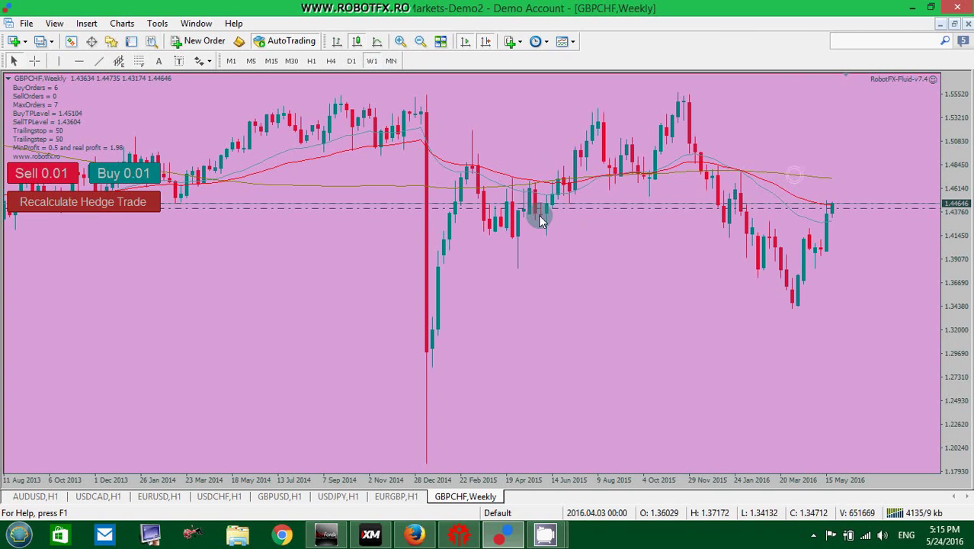
Thicken the MA(200) line and switch GBPCHF back to the M15 timeframe
right_click(816, 180)
click(847, 183)
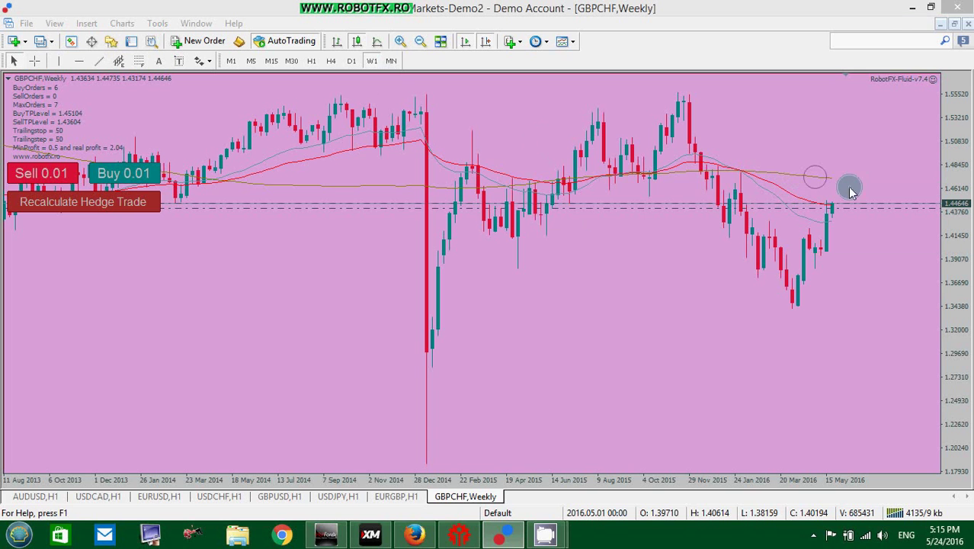
click(527, 305)
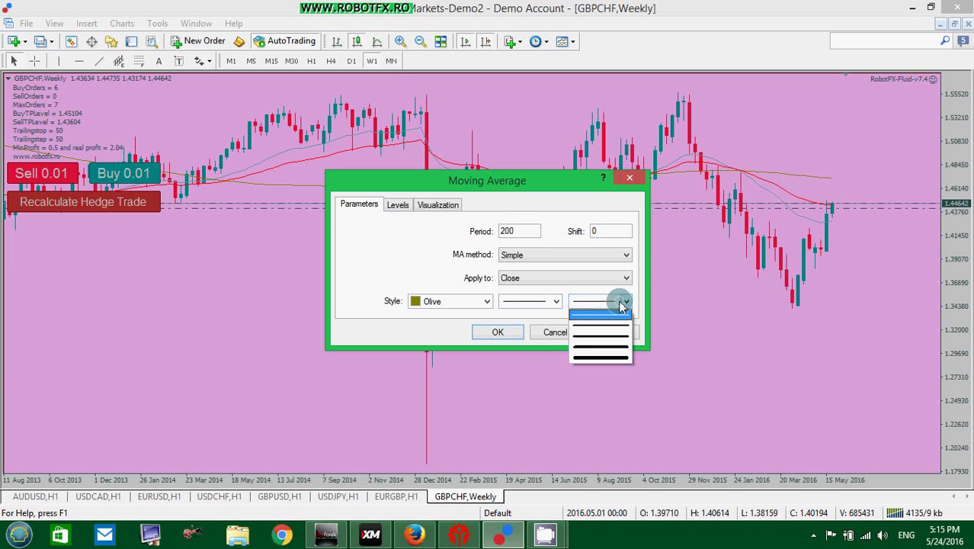
click(595, 343)
click(501, 330)
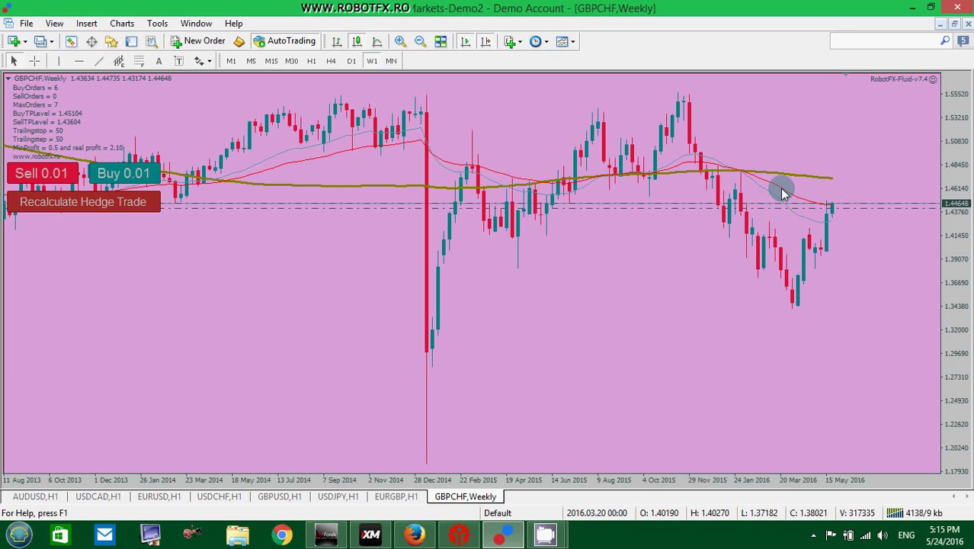
mouse_move(784, 192)
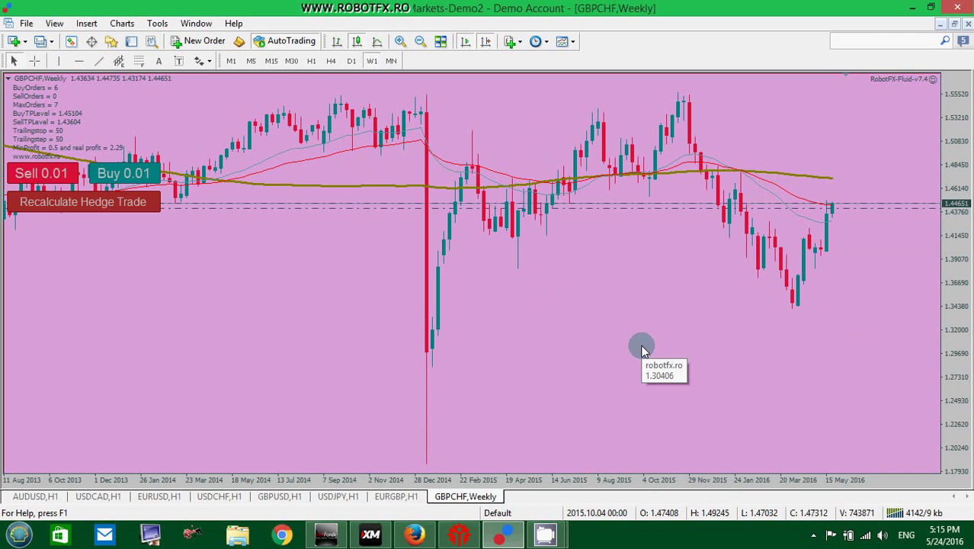
click(270, 61)
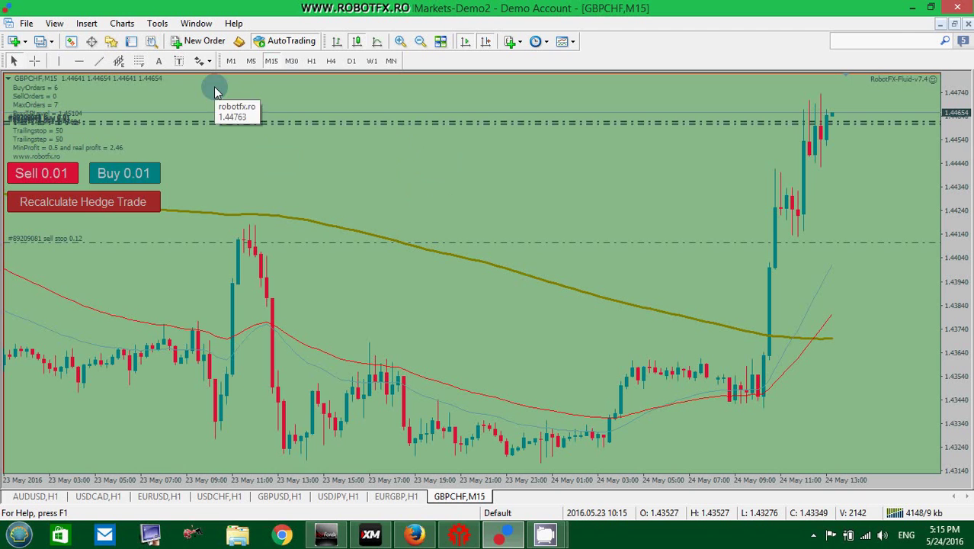
click(363, 196)
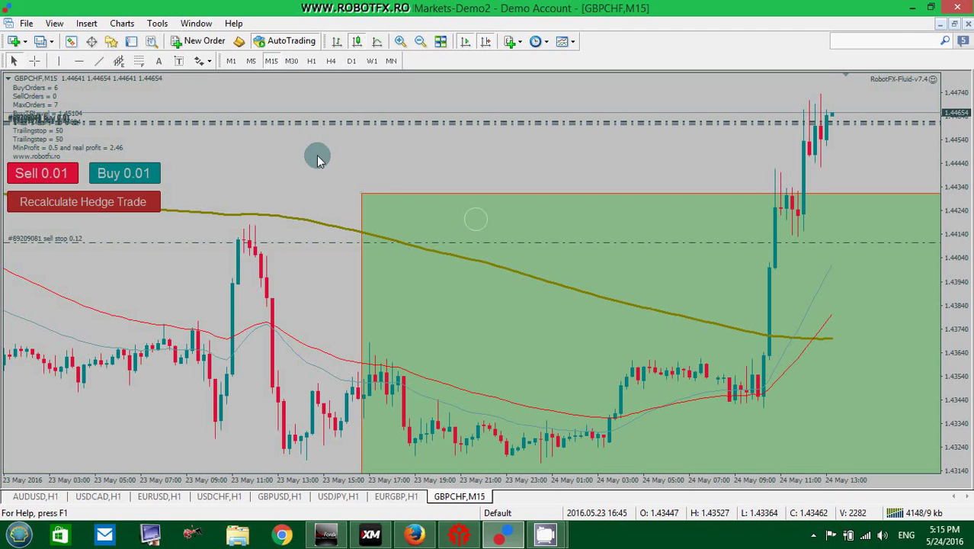
click(211, 119)
click(391, 169)
drag(242, 128, 4, 80)
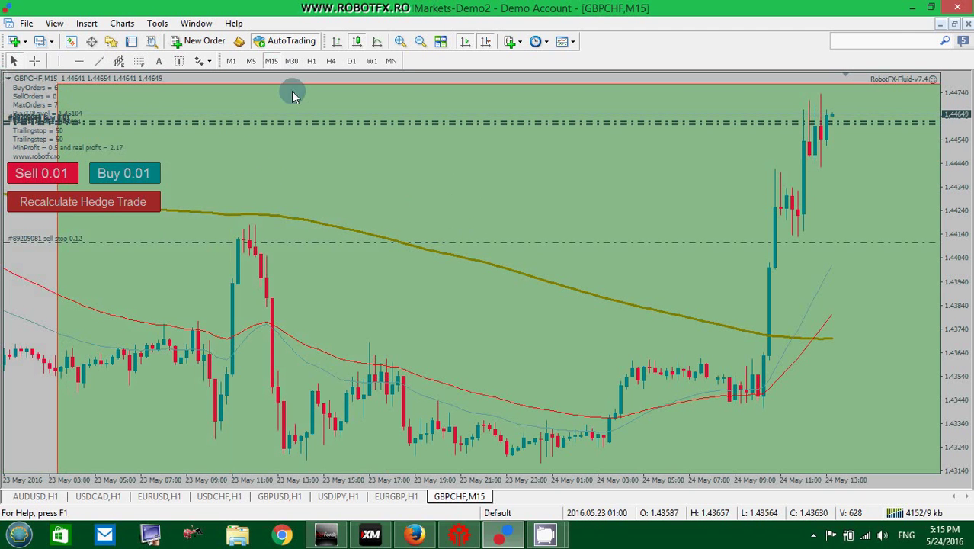
click(291, 61)
click(271, 61)
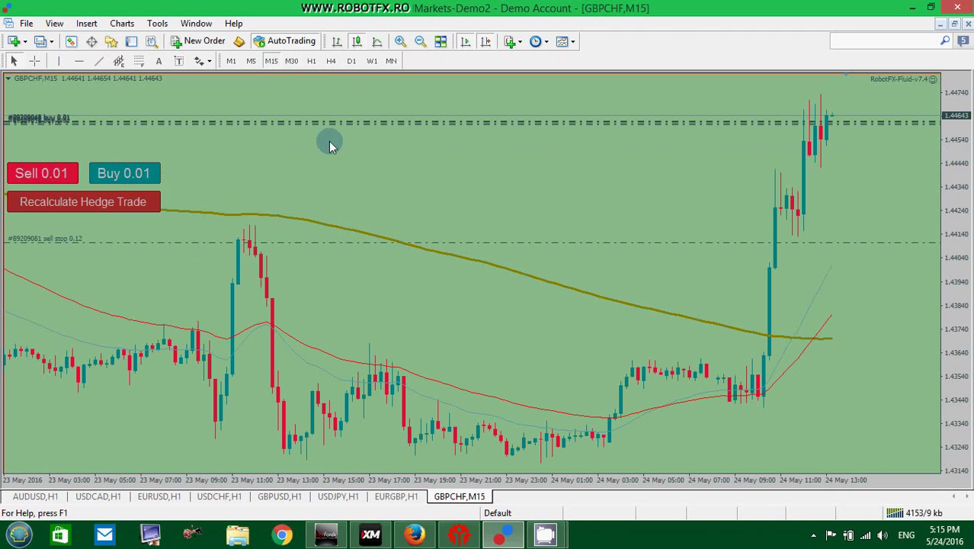
right_click(367, 94)
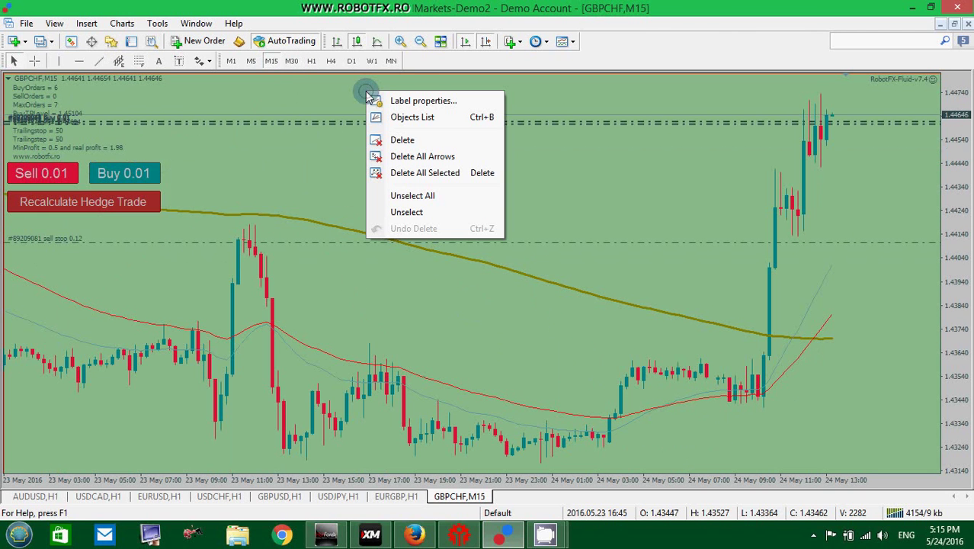
click(321, 183)
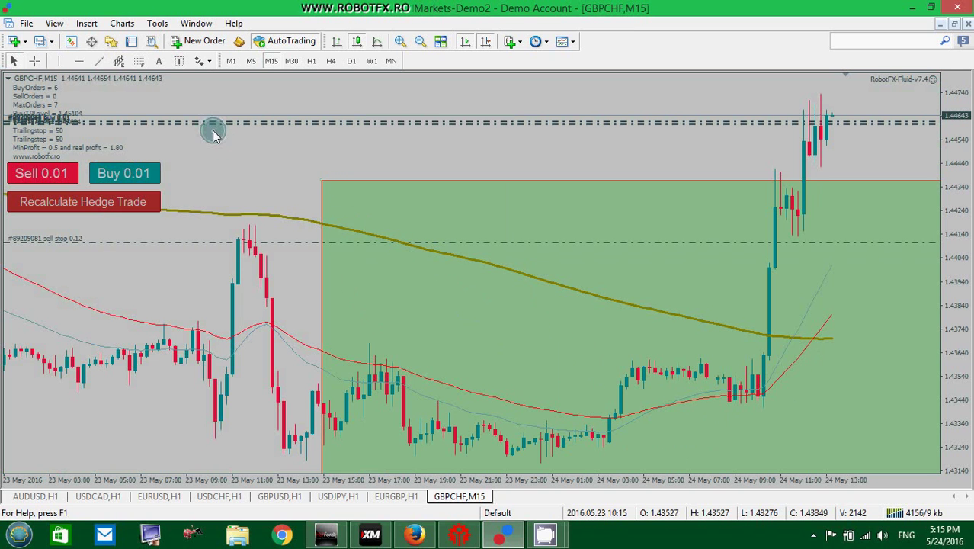
right_click(287, 89)
click(206, 85)
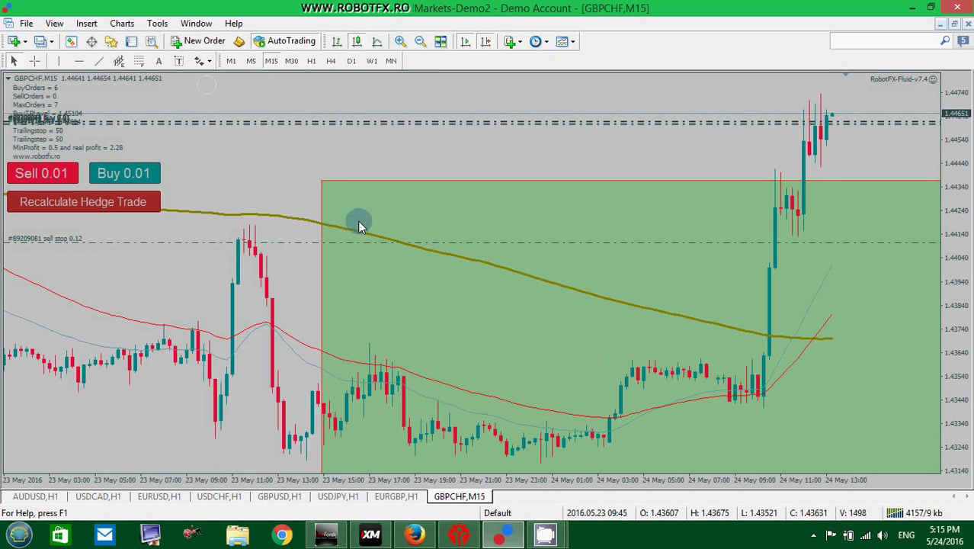
click(119, 102)
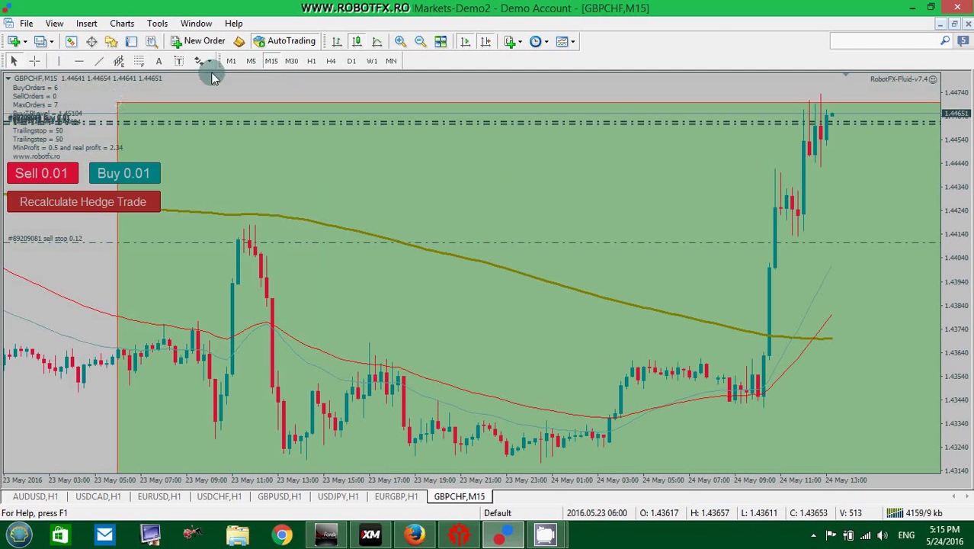
click(289, 62)
click(271, 61)
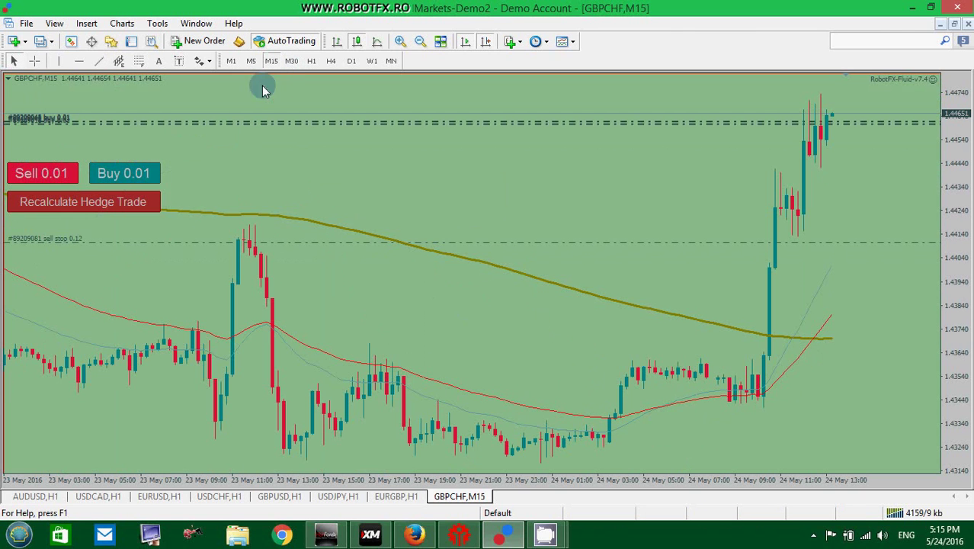
click(357, 182)
right_click(358, 182)
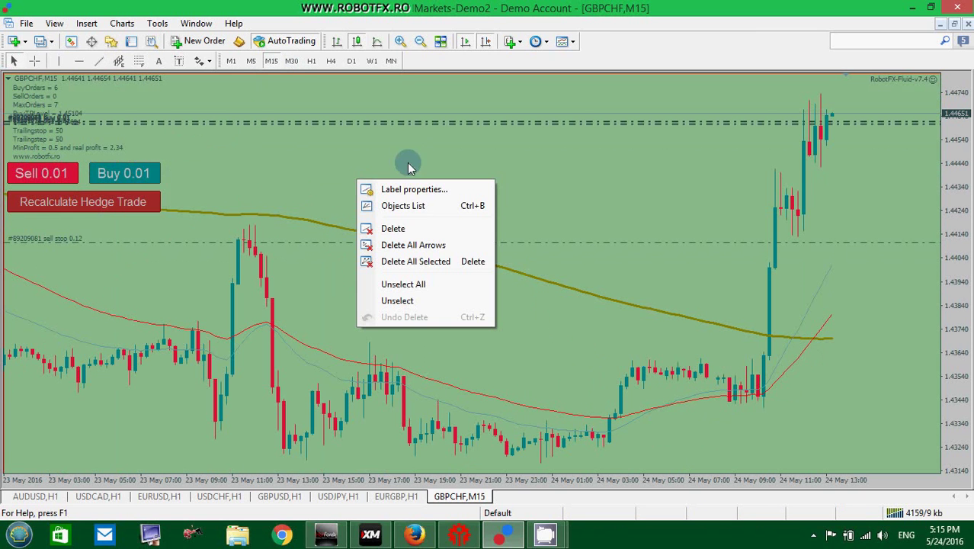
right_click(600, 149)
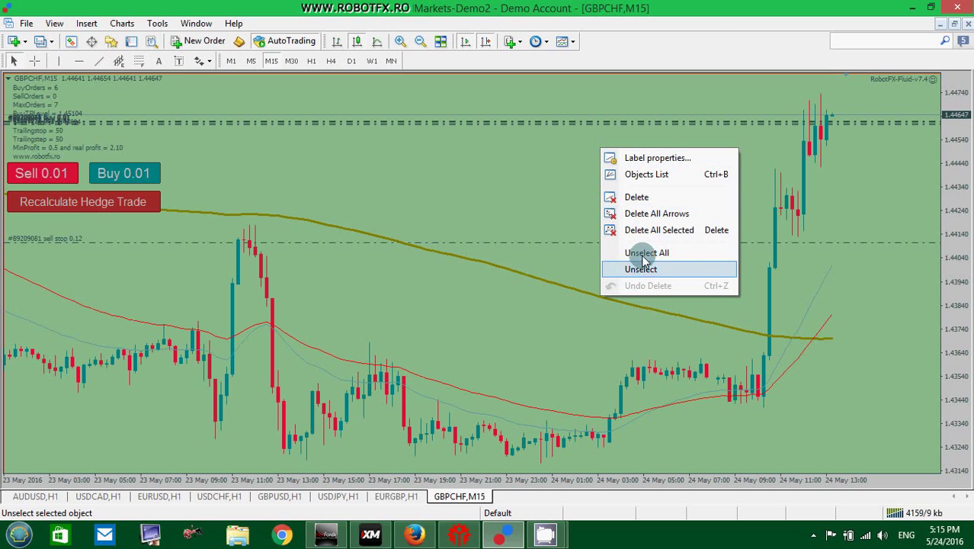
click(401, 186)
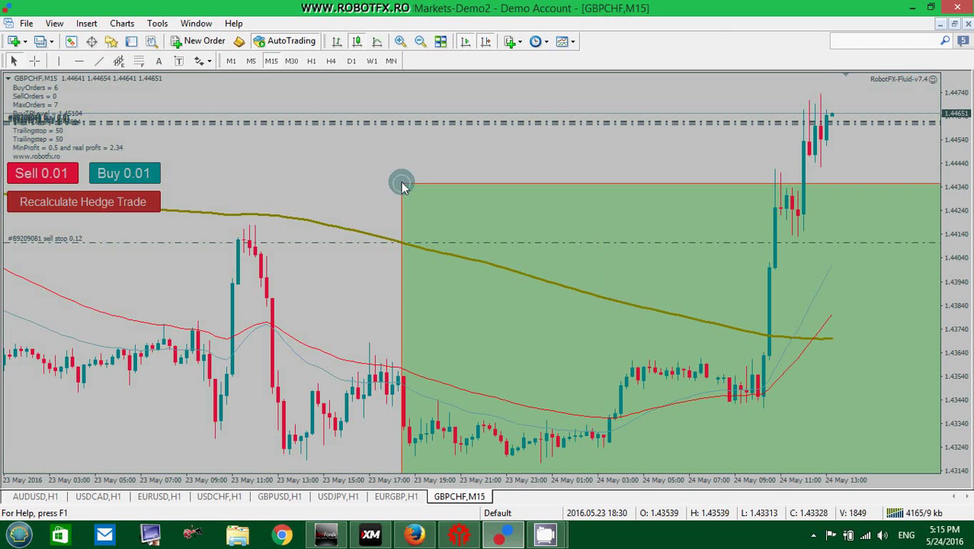
click(291, 61)
click(268, 61)
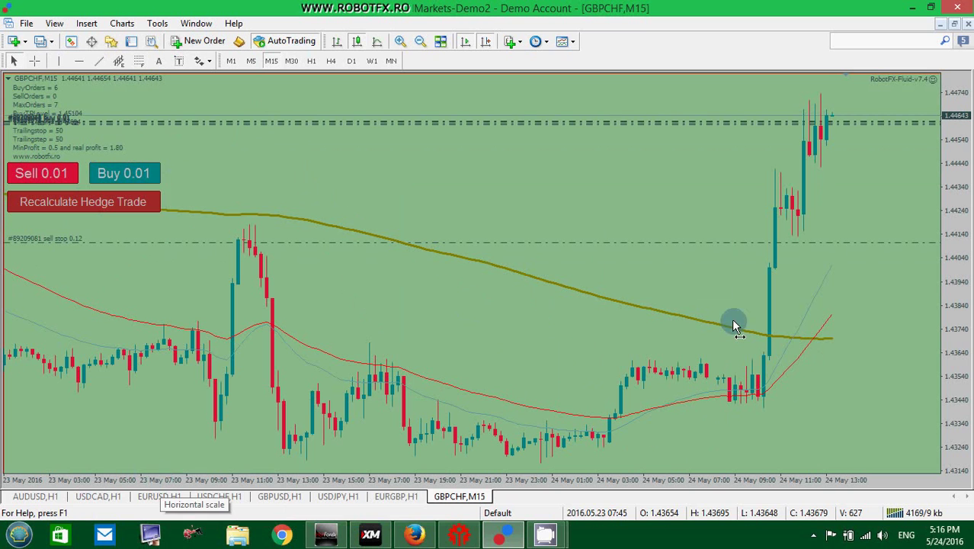
Delete all three Moving Average entries from the GBPCHF M15 chart's Indicators List until it is empty
right_click(961, 207)
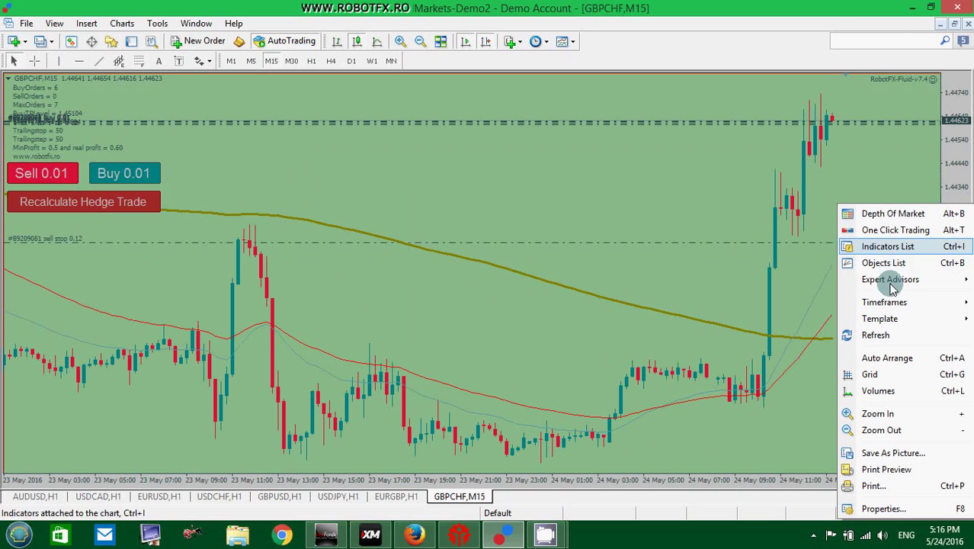
click(890, 246)
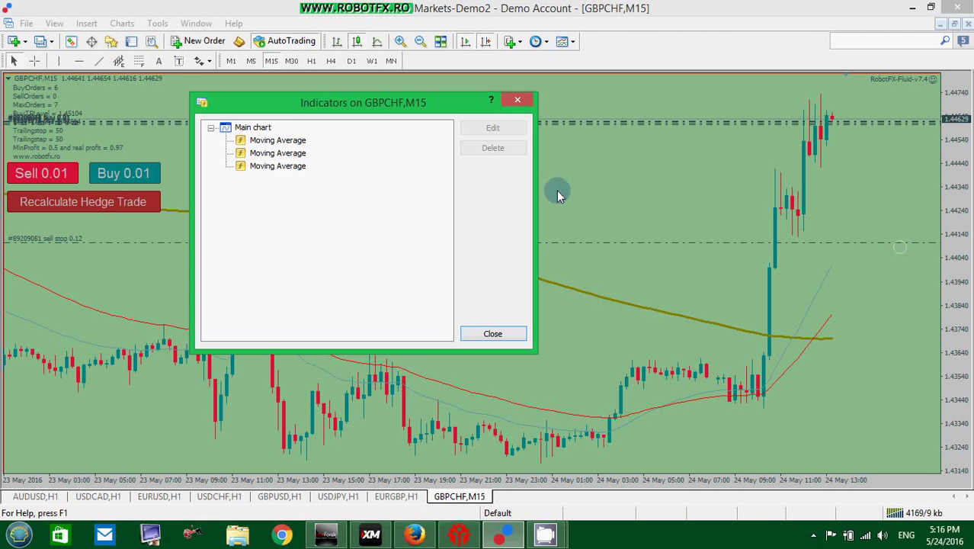
click(284, 166)
key(Delete)
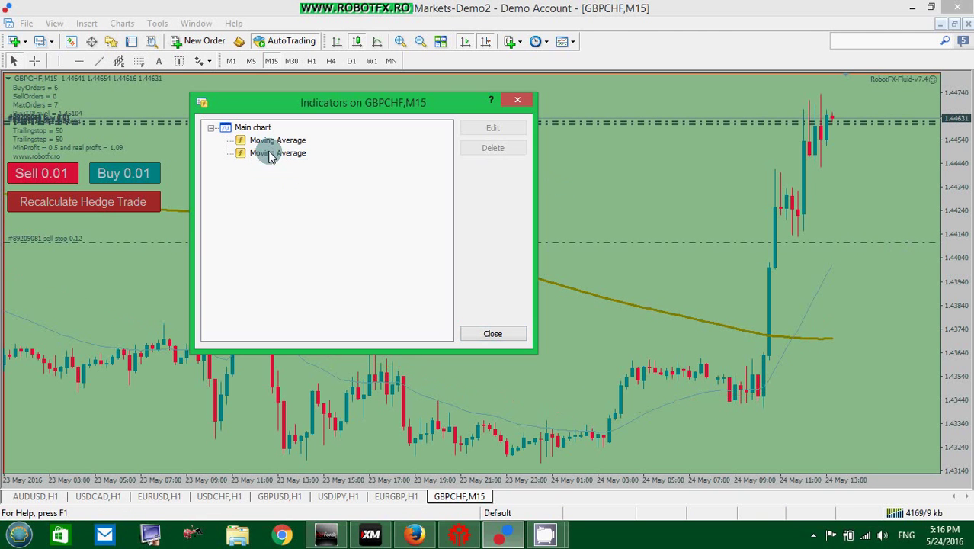
click(269, 154)
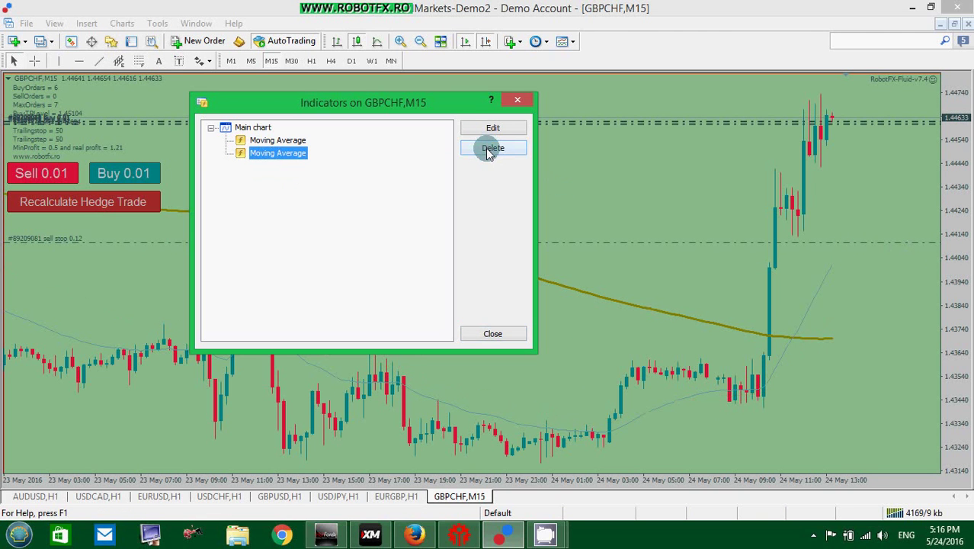
click(491, 149)
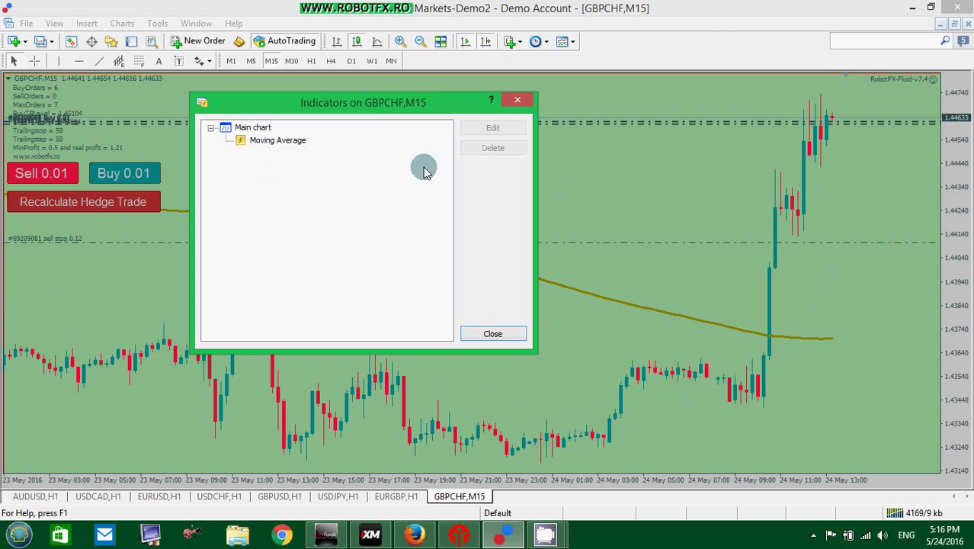
click(280, 142)
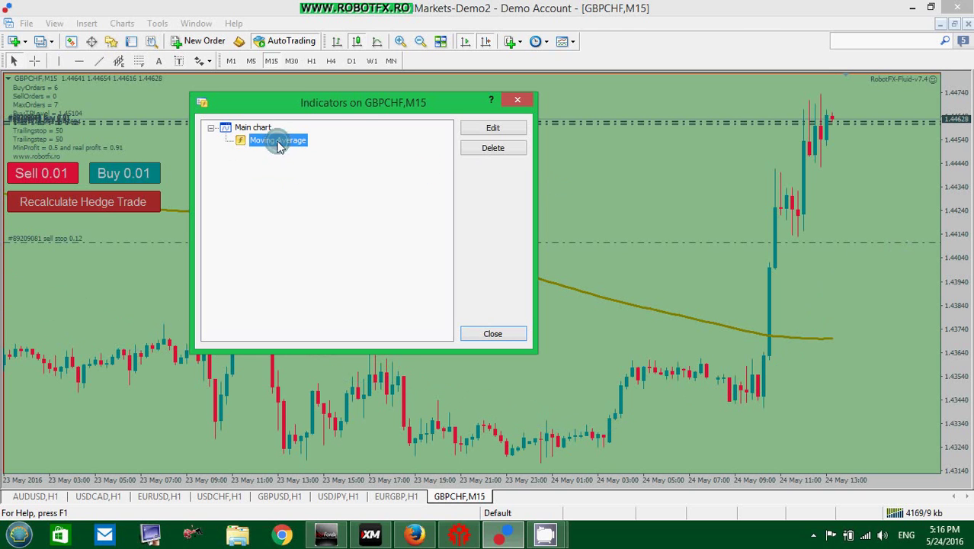
click(491, 151)
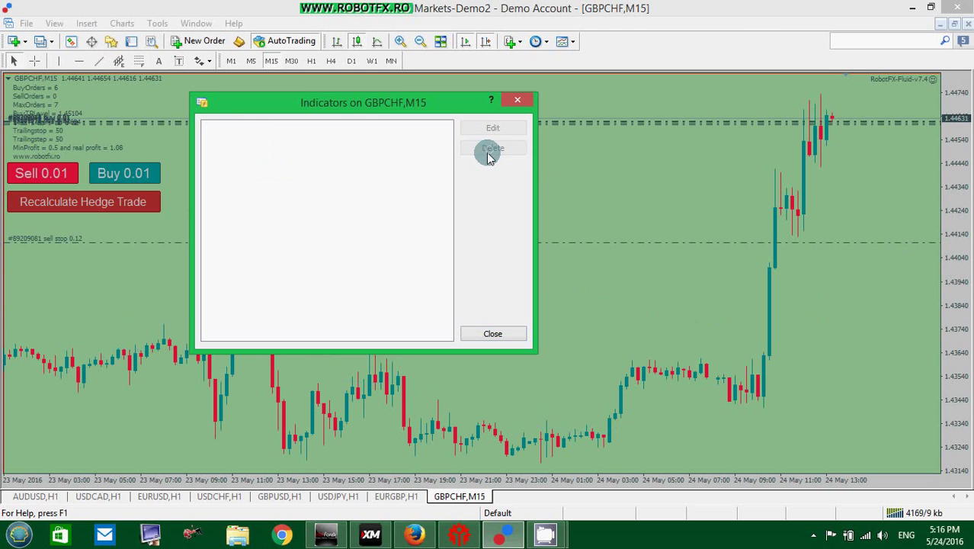
Close the empty Indicators window and bring up the Template submenu from the chart's context menu
click(518, 102)
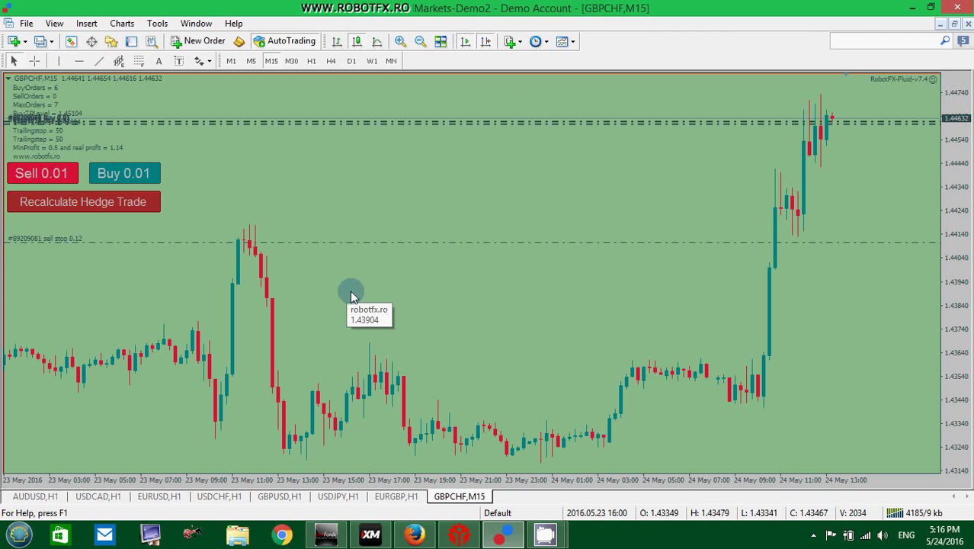
right_click(209, 487)
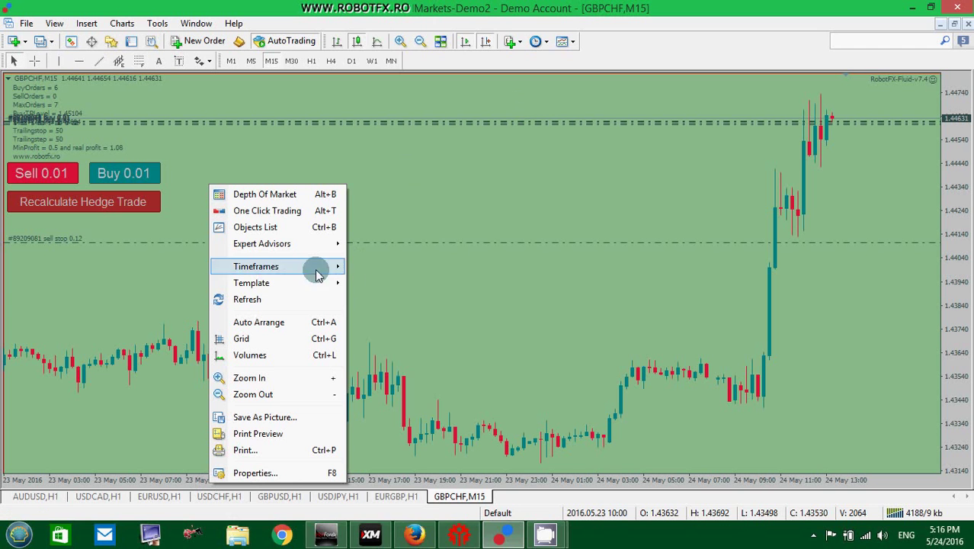
click(269, 286)
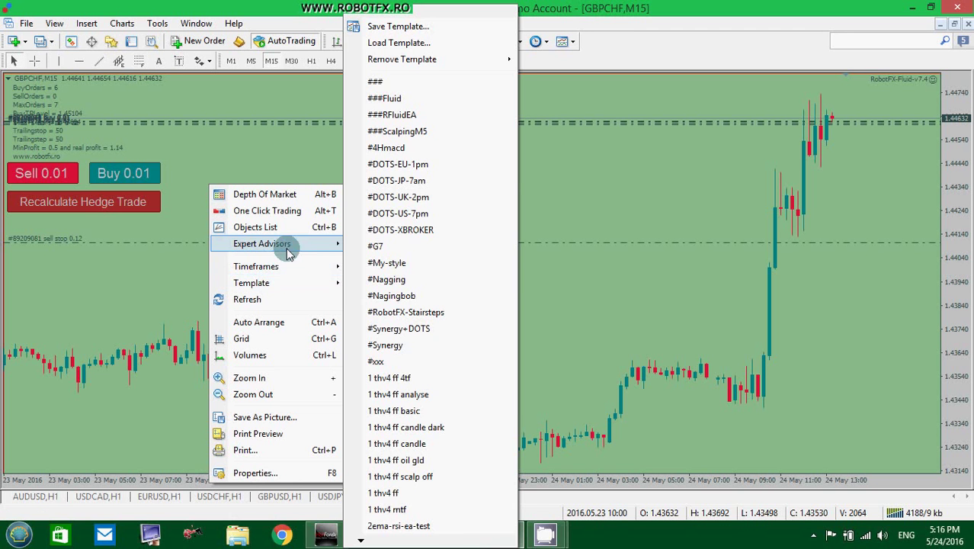